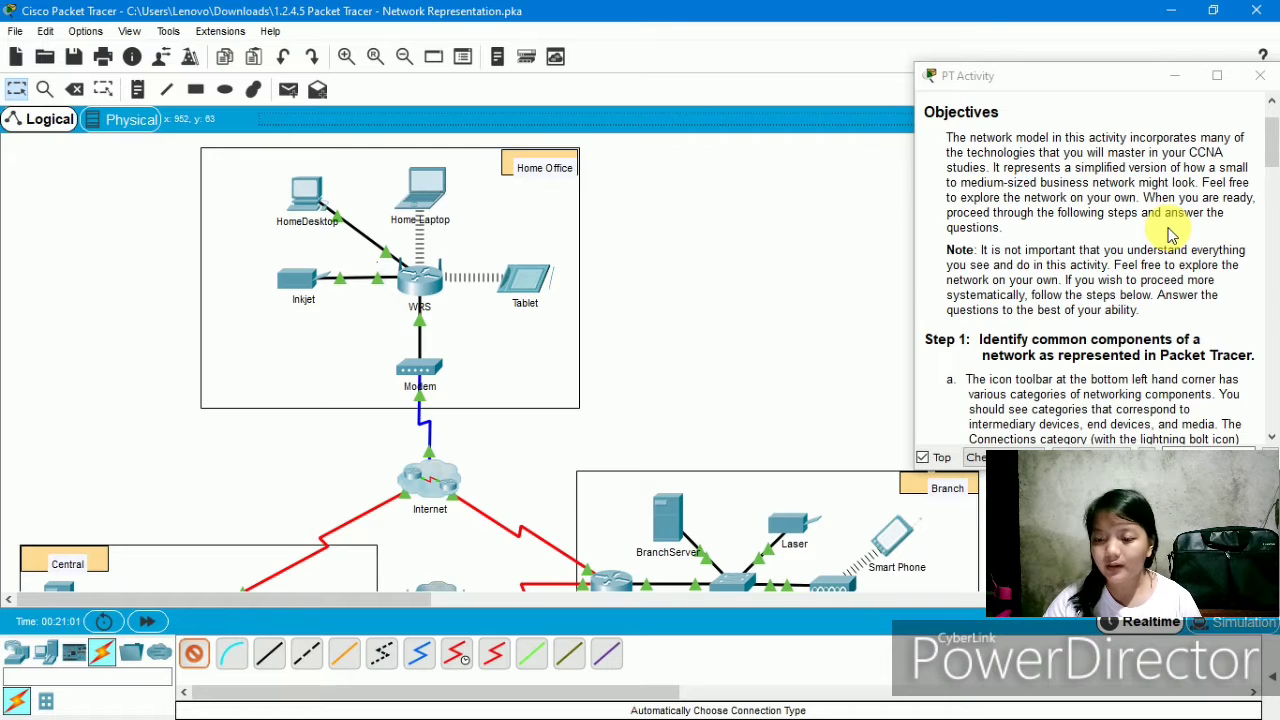
Step: Read the activity's objectives and the Step 1 questions about identifying common network components
{"action": "scroll", "coordinate": [1172, 234], "scroll_direction": "down", "scroll_amount": 2}
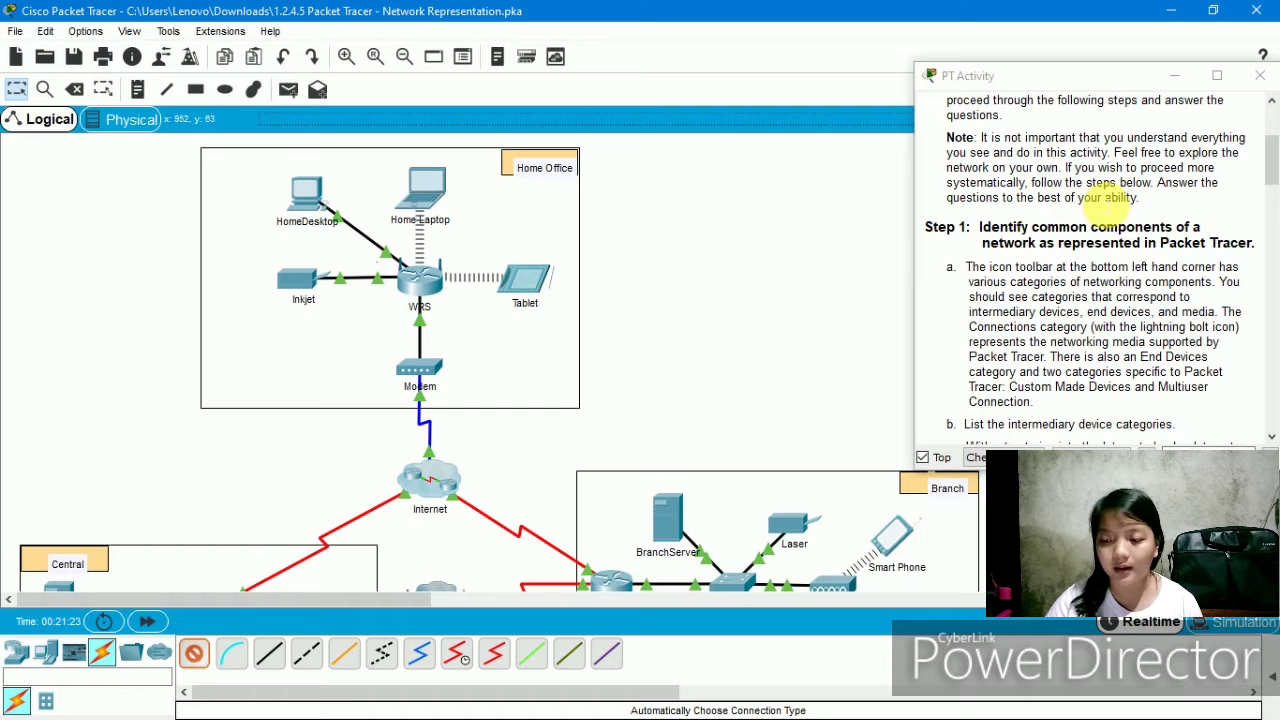
{"action": "scroll", "coordinate": [1025, 255], "scroll_direction": "down", "scroll_amount": 3}
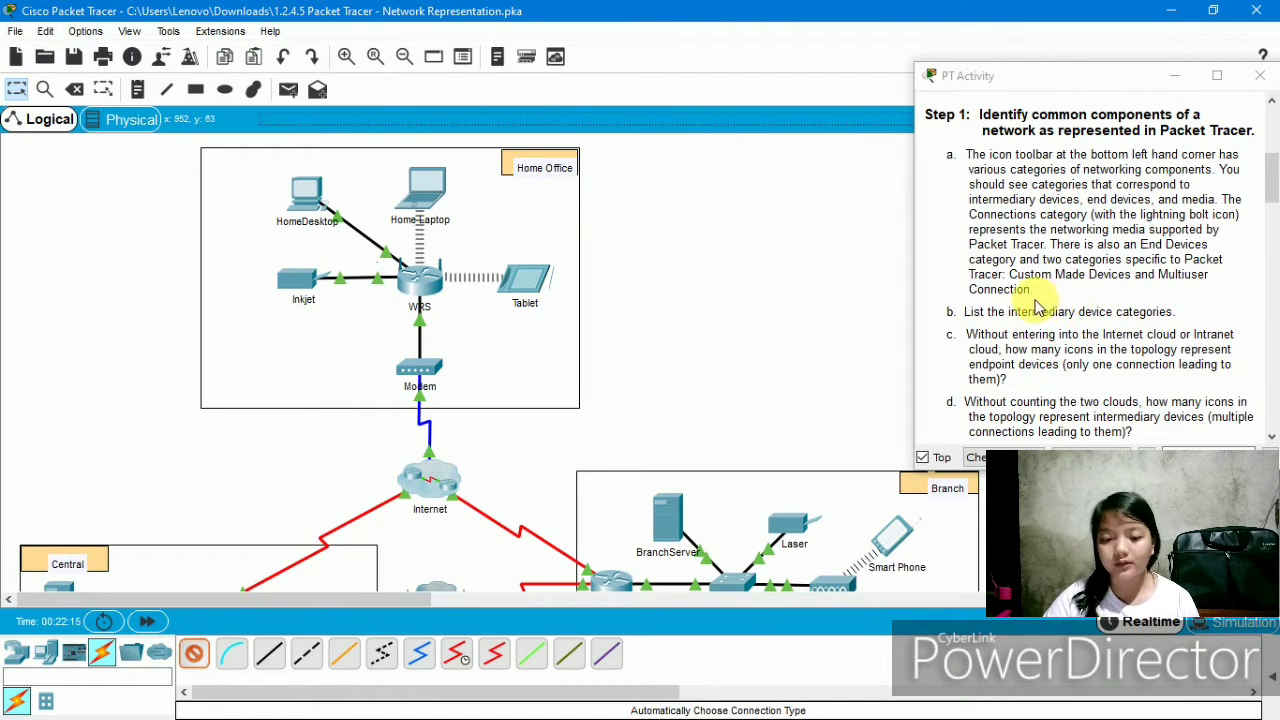
{"action": "left_click", "coordinate": [416, 437]}
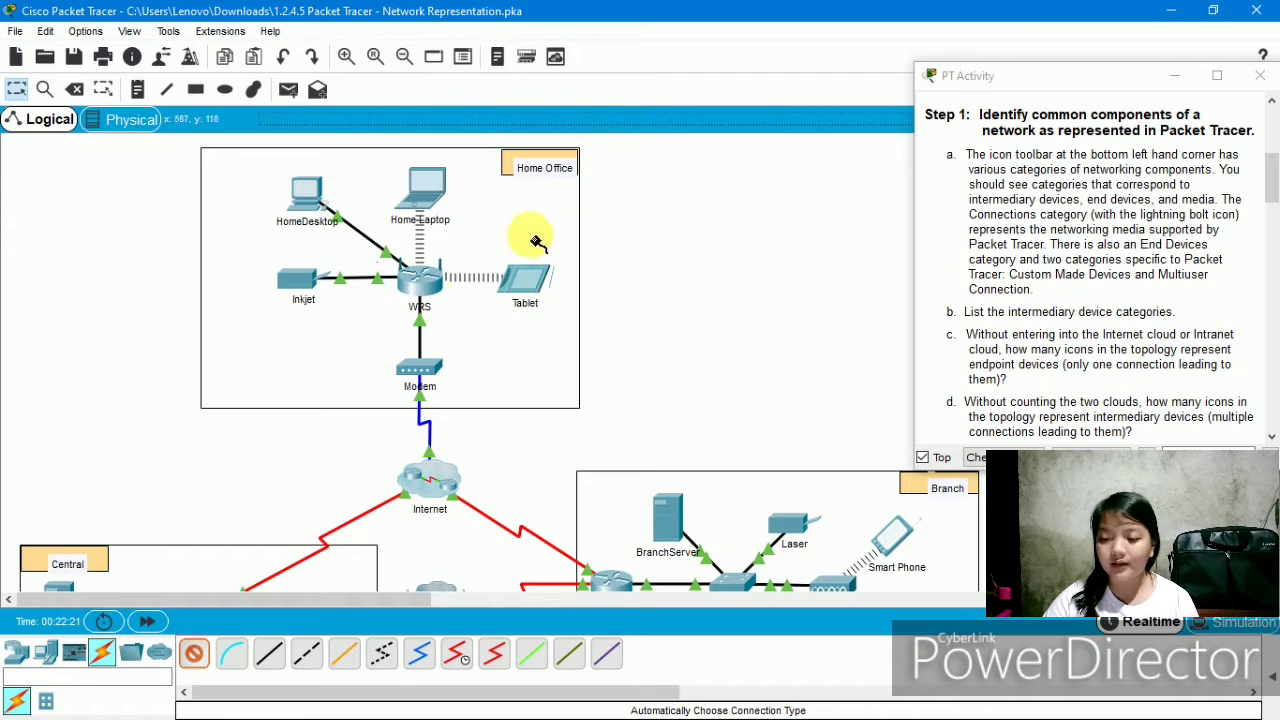
{"action": "scroll", "coordinate": [1086, 257], "scroll_direction": "down", "scroll_amount": 3}
{"action": "scroll", "coordinate": [1071, 271], "scroll_direction": "down", "scroll_amount": 1}
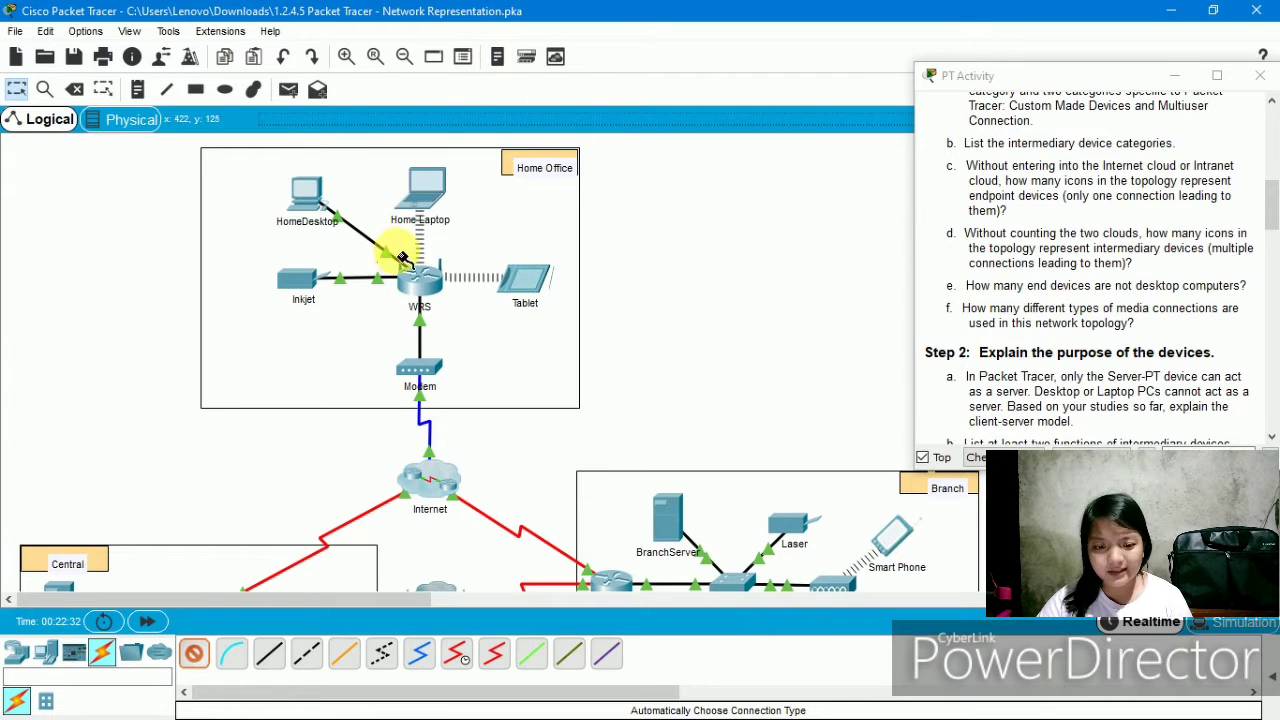
Step: Examine the Home Office, Central and Branch areas for endpoint devices that have only one connection, leaving out the two clouds
{"action": "scroll", "coordinate": [428, 292], "scroll_direction": "down", "scroll_amount": 2}
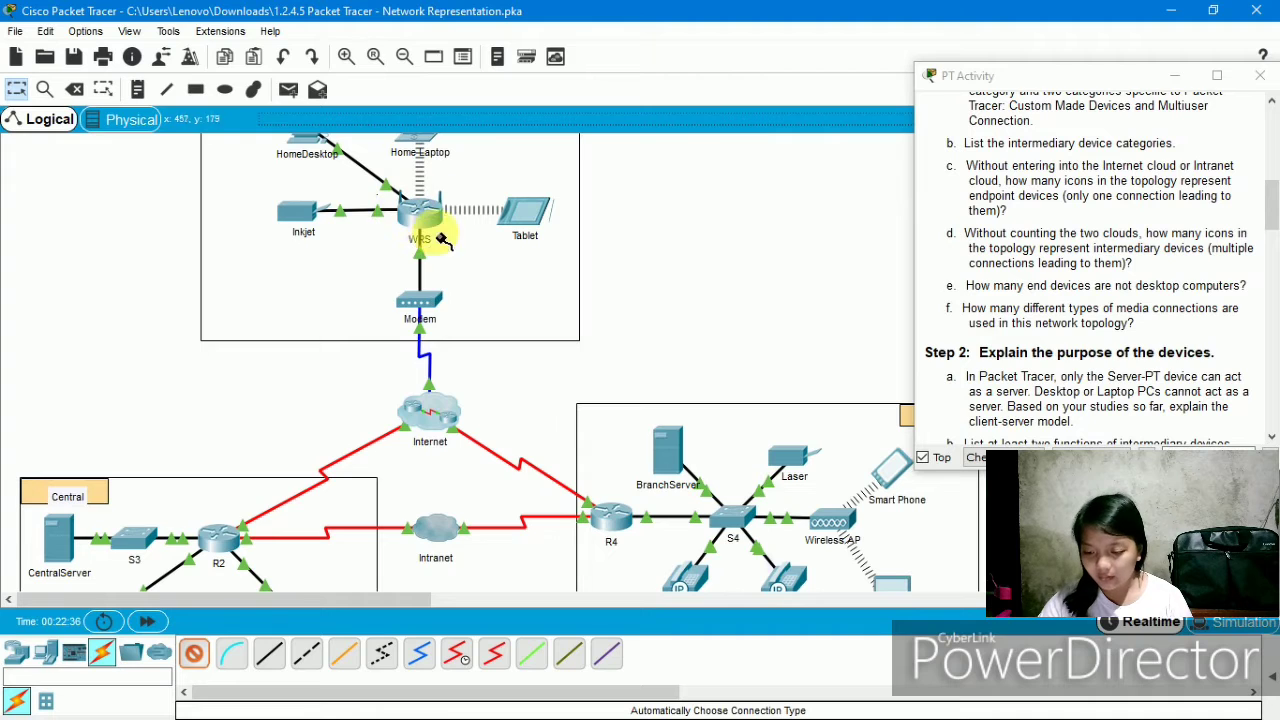
{"action": "scroll", "coordinate": [449, 257], "scroll_direction": "down", "scroll_amount": 6}
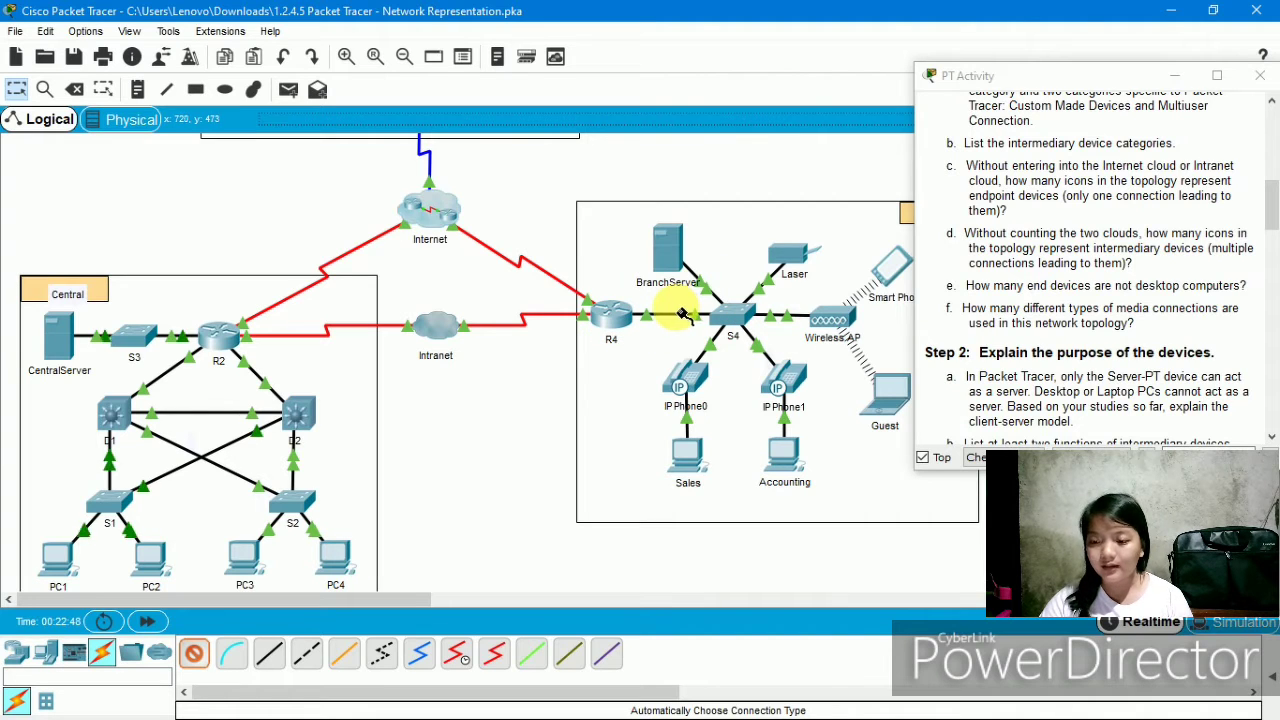
{"action": "scroll", "coordinate": [1008, 245], "scroll_direction": "down", "scroll_amount": 1}
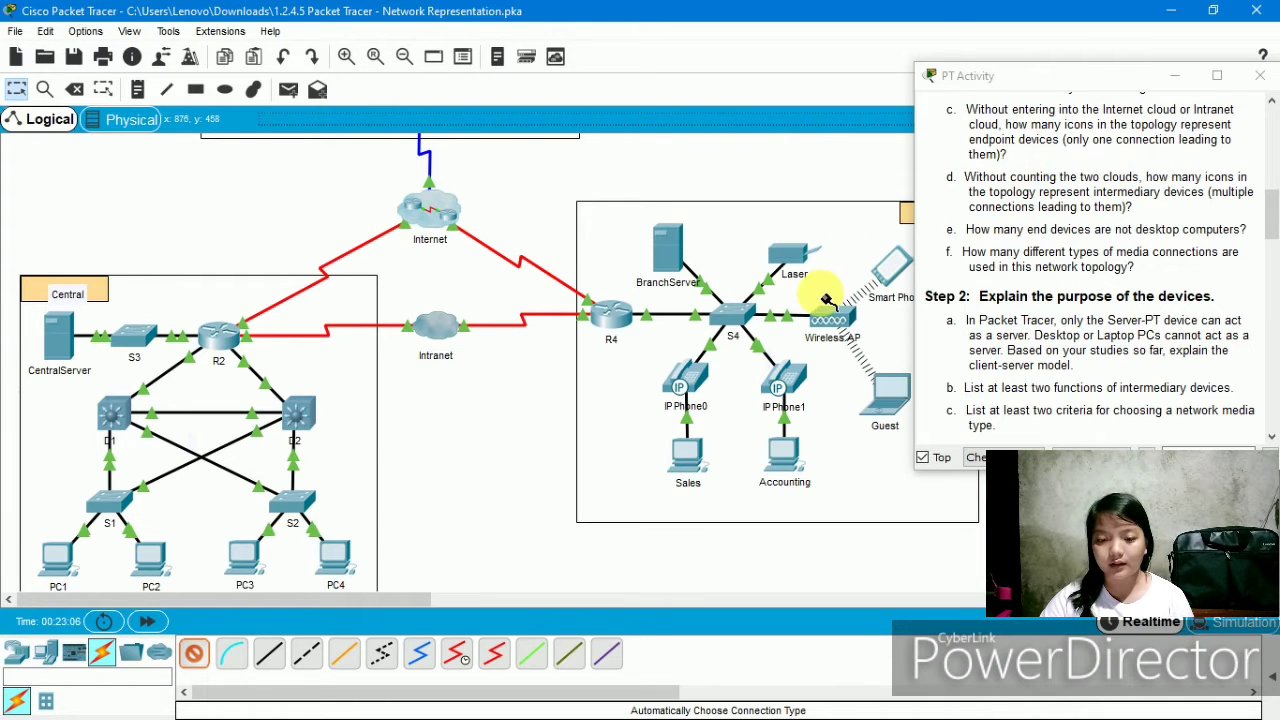
{"action": "scroll", "coordinate": [809, 257], "scroll_direction": "up", "scroll_amount": 5}
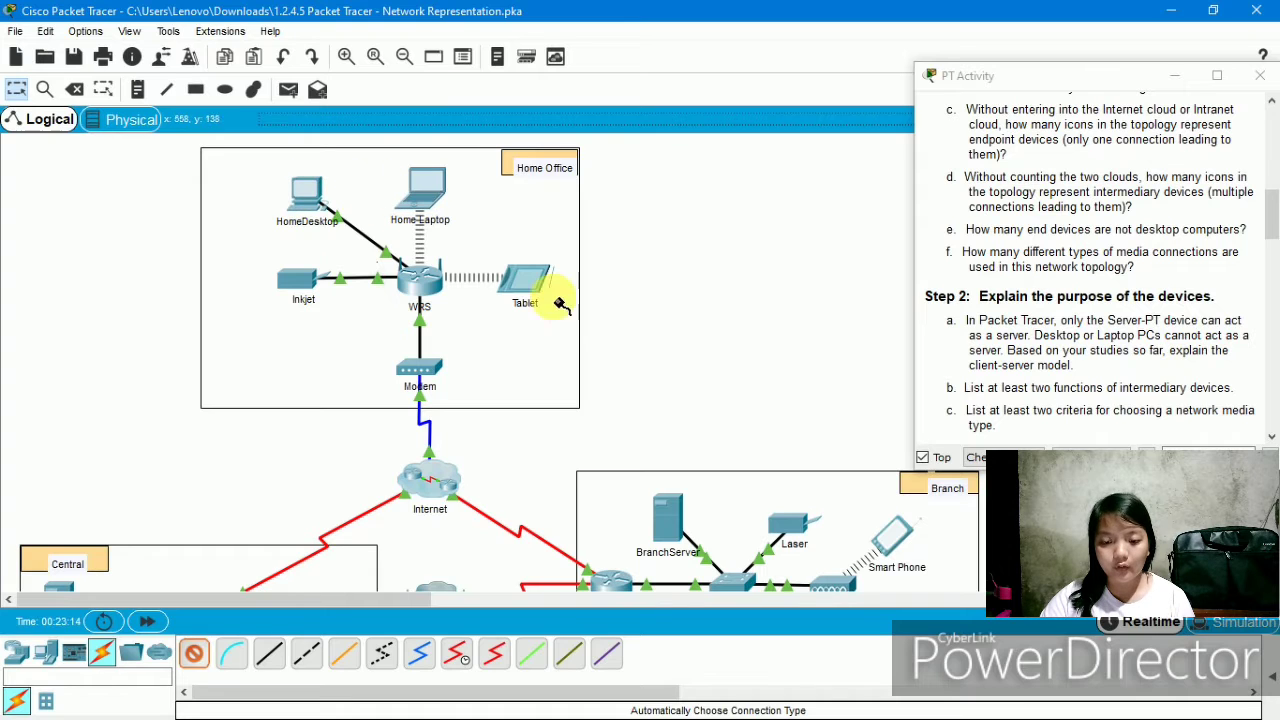
{"action": "scroll", "coordinate": [540, 290], "scroll_direction": "down", "scroll_amount": 5}
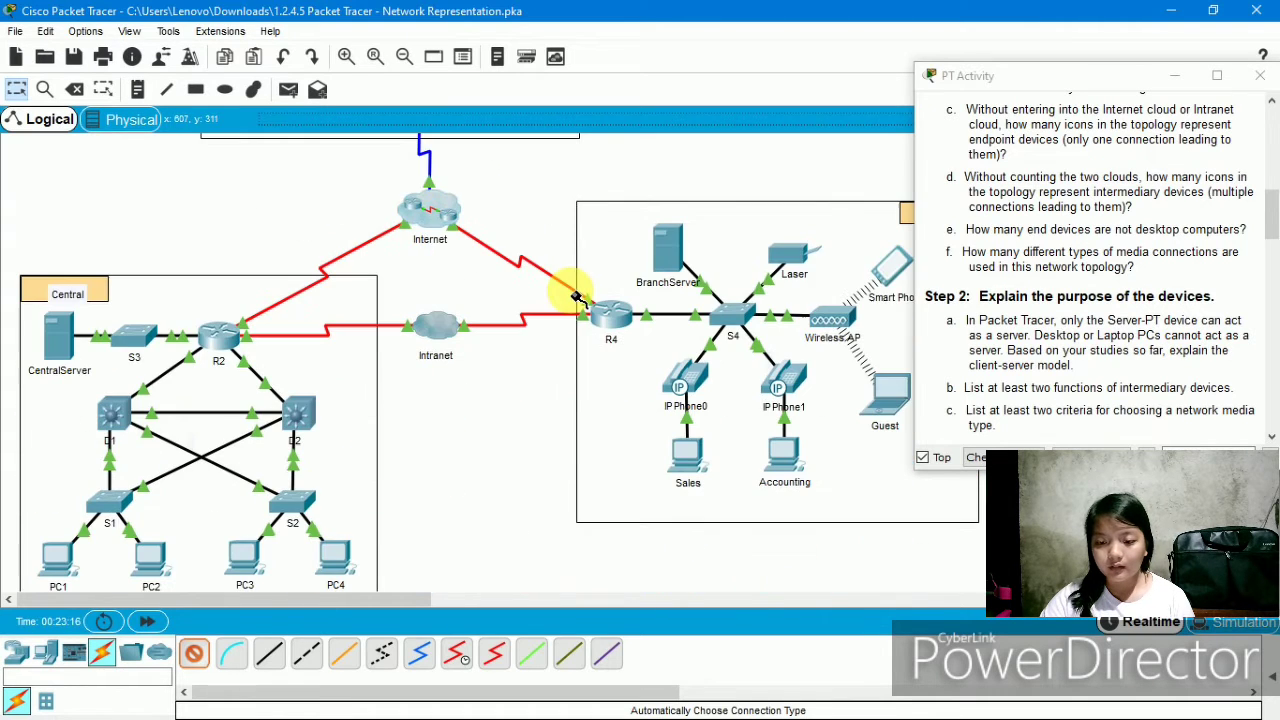
{"action": "scroll", "coordinate": [700, 278], "scroll_direction": "down", "scroll_amount": 1}
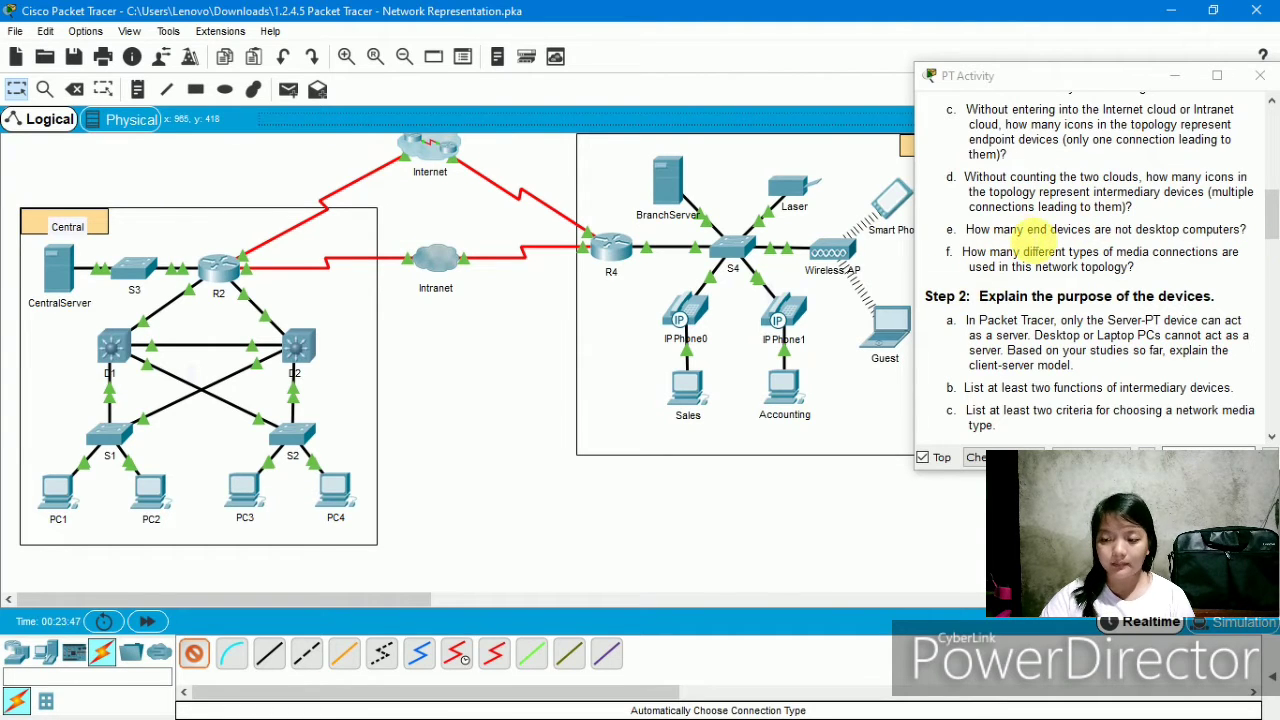
Step: Examine the topology for intermediary devices with multiple connections, from the Home Office through Branch to Central, leaving out the clouds
{"action": "scroll", "coordinate": [650, 262], "scroll_direction": "up", "scroll_amount": 2}
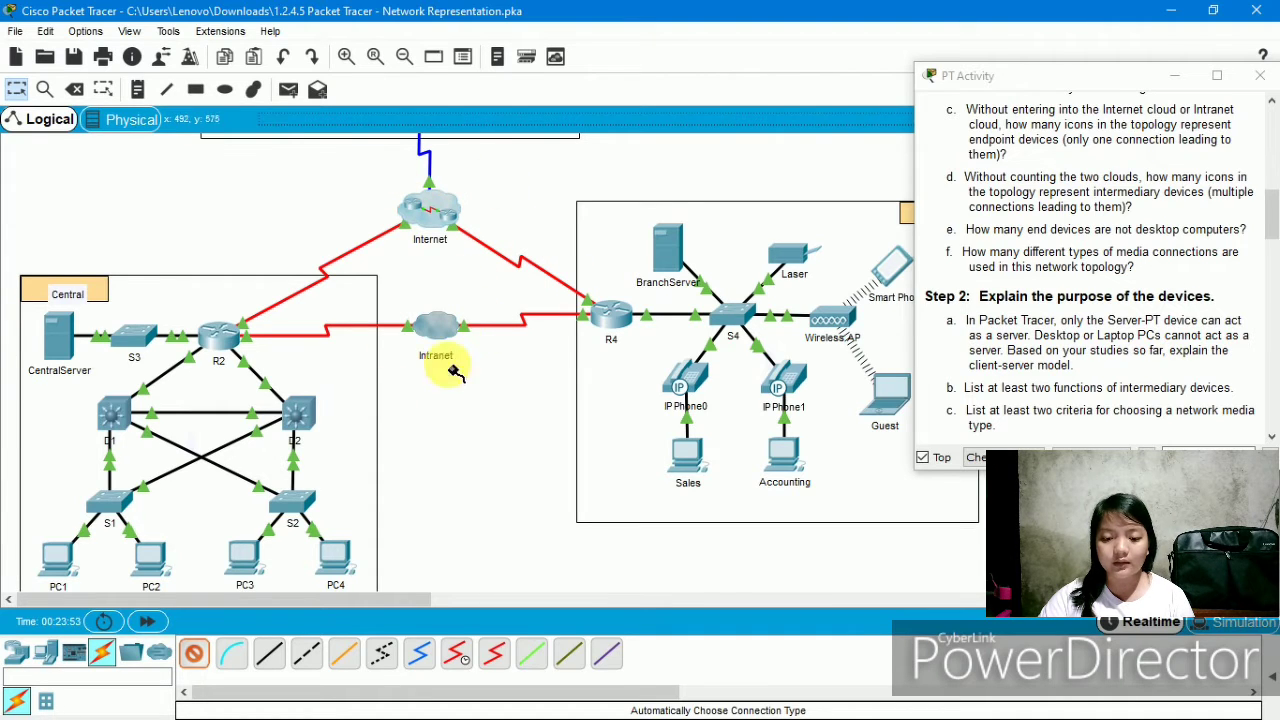
{"action": "scroll", "coordinate": [455, 260], "scroll_direction": "up", "scroll_amount": 8}
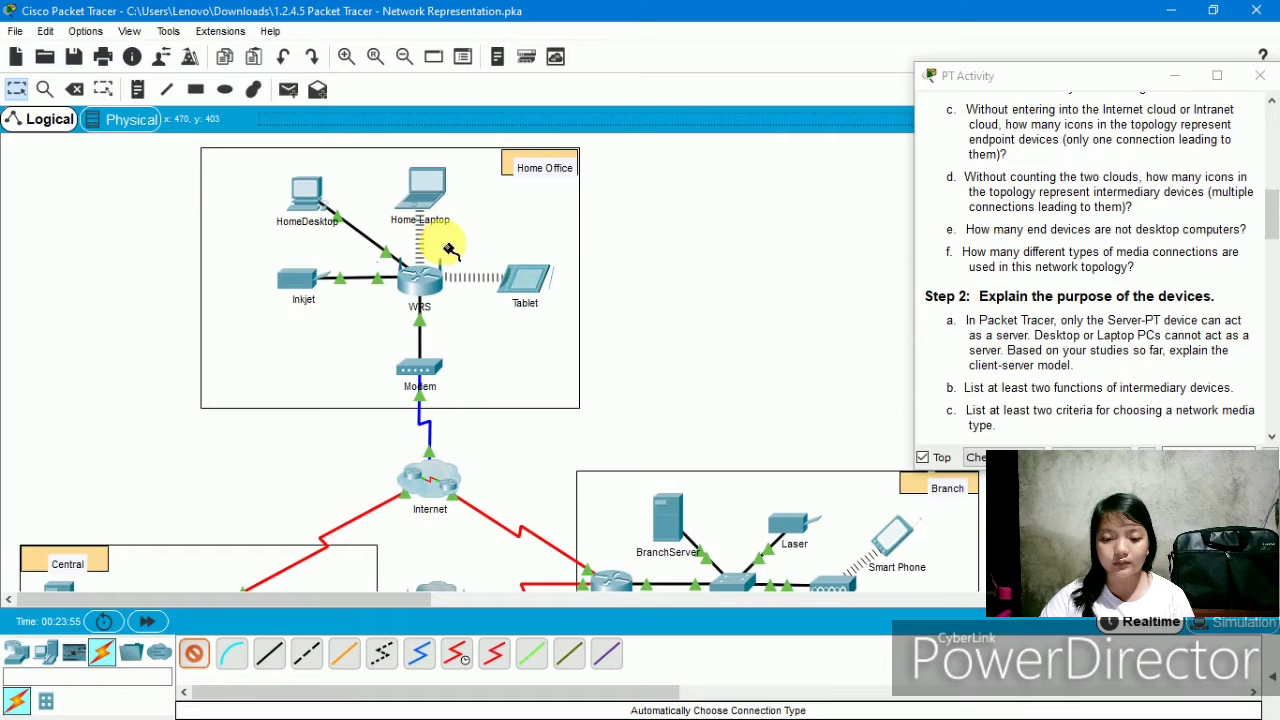
{"action": "scroll", "coordinate": [470, 260], "scroll_direction": "down", "scroll_amount": 2}
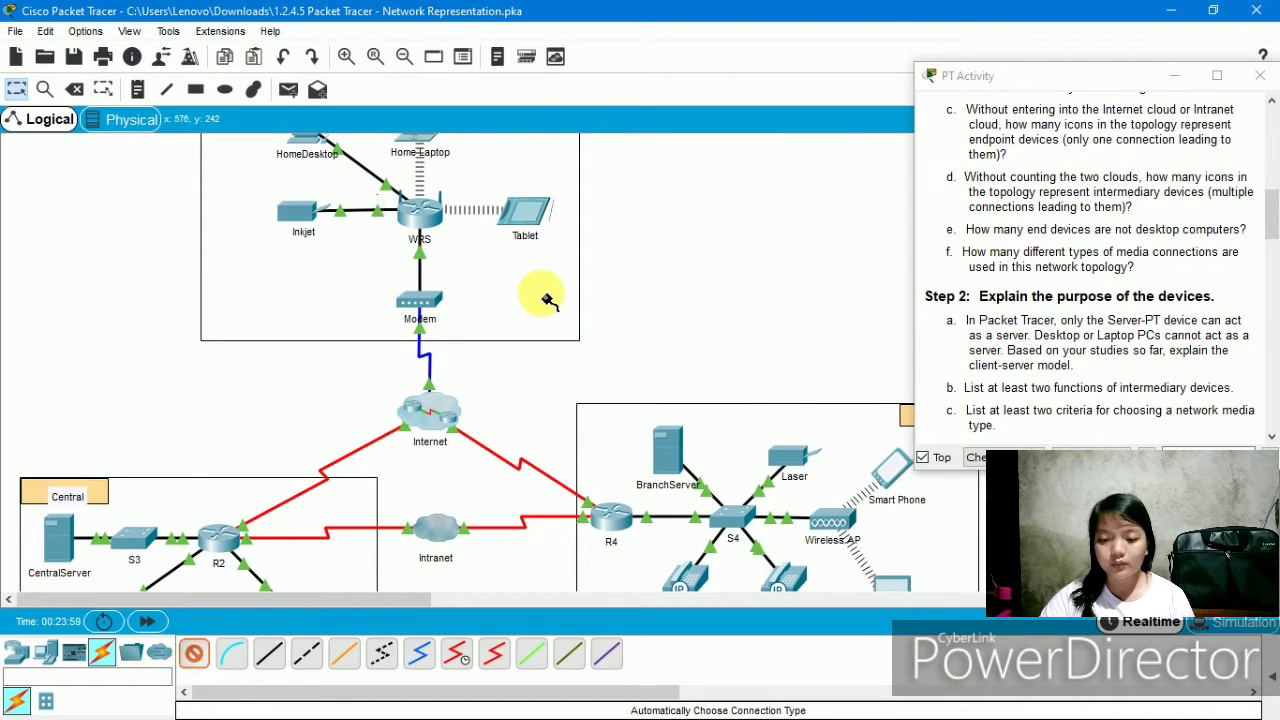
{"action": "scroll", "coordinate": [543, 286], "scroll_direction": "down", "scroll_amount": 6}
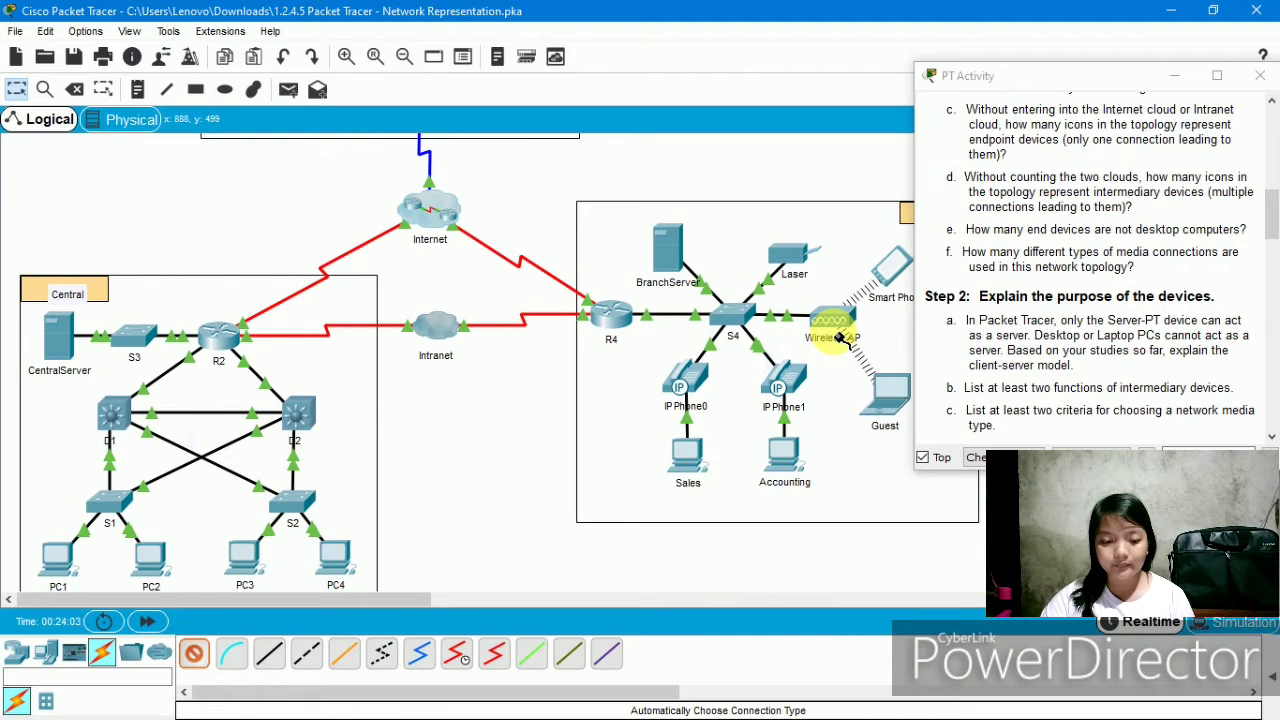
{"action": "scroll", "coordinate": [840, 340], "scroll_direction": "down", "scroll_amount": 3}
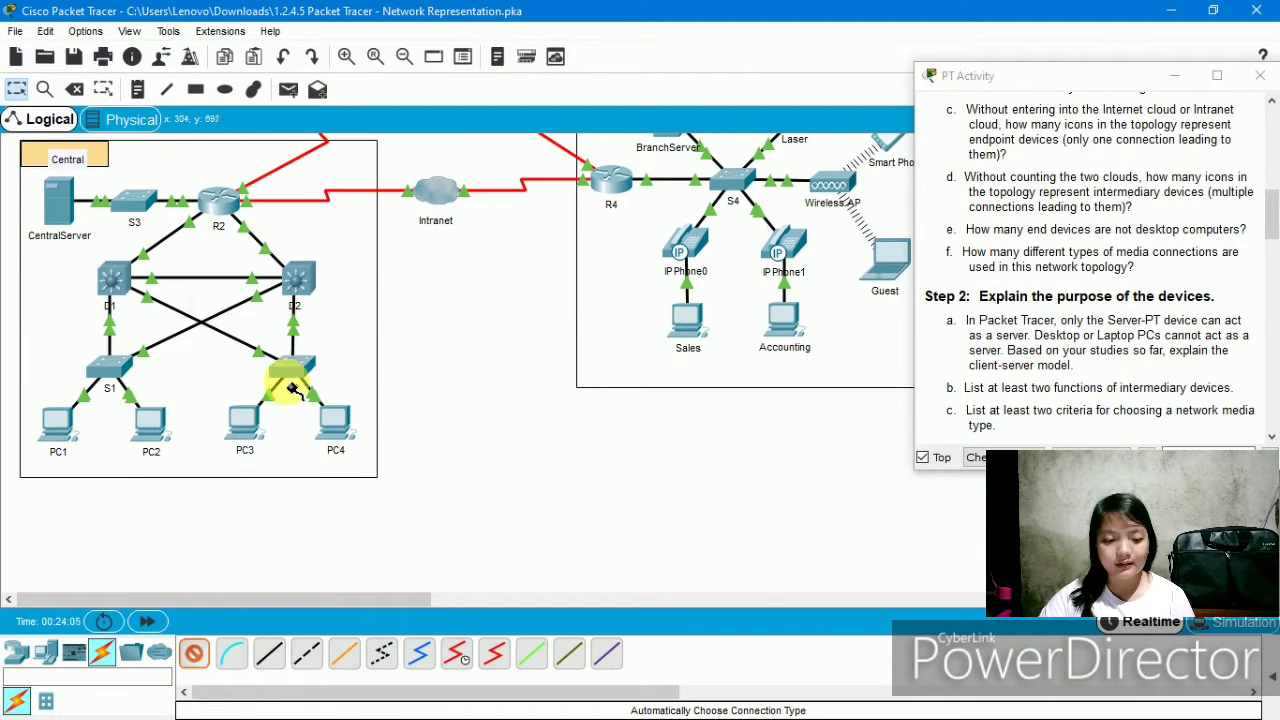
{"action": "mouse_move", "coordinate": [109, 383]}
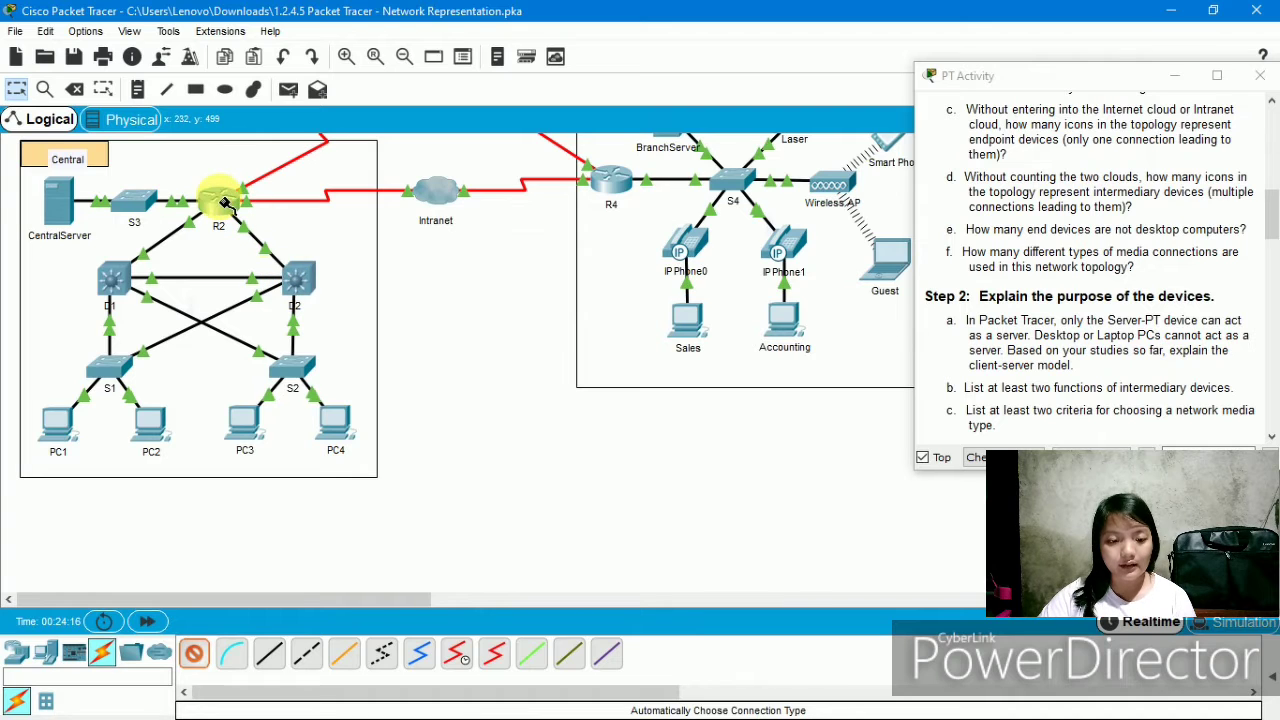
{"action": "left_click", "coordinate": [130, 199]}
{"action": "left_click", "coordinate": [208, 204]}
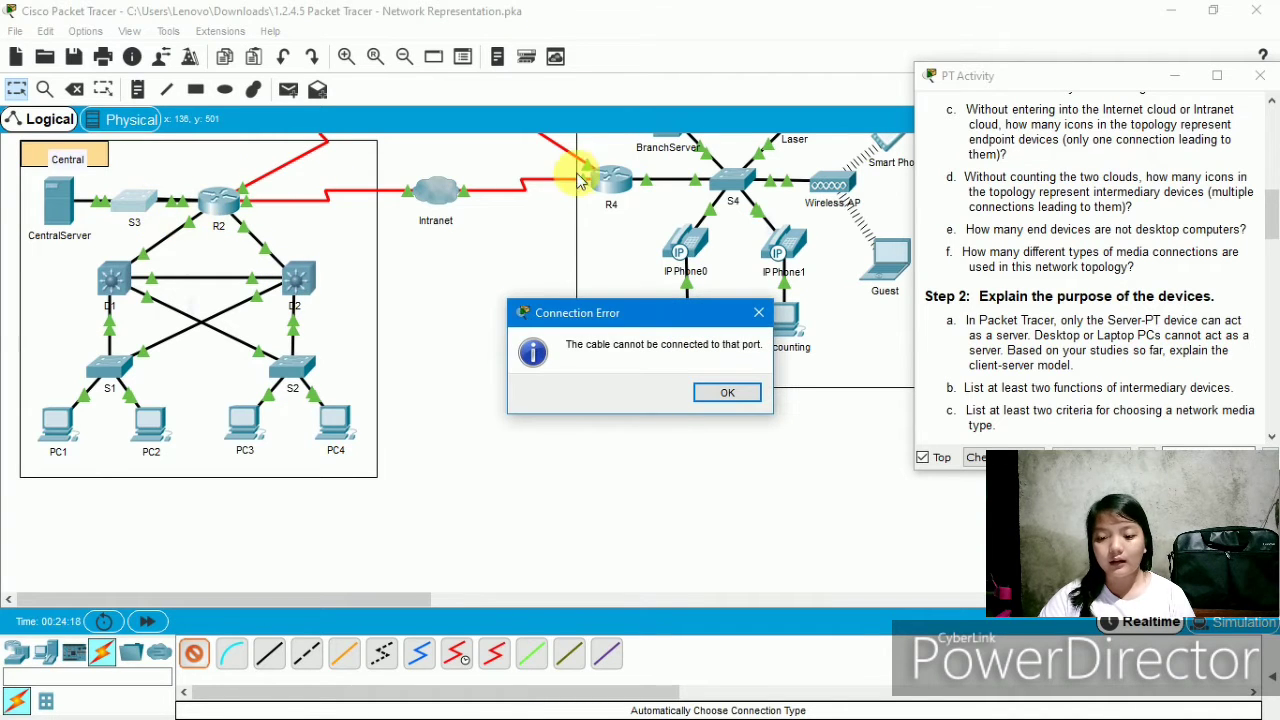
{"action": "left_click", "coordinate": [759, 313]}
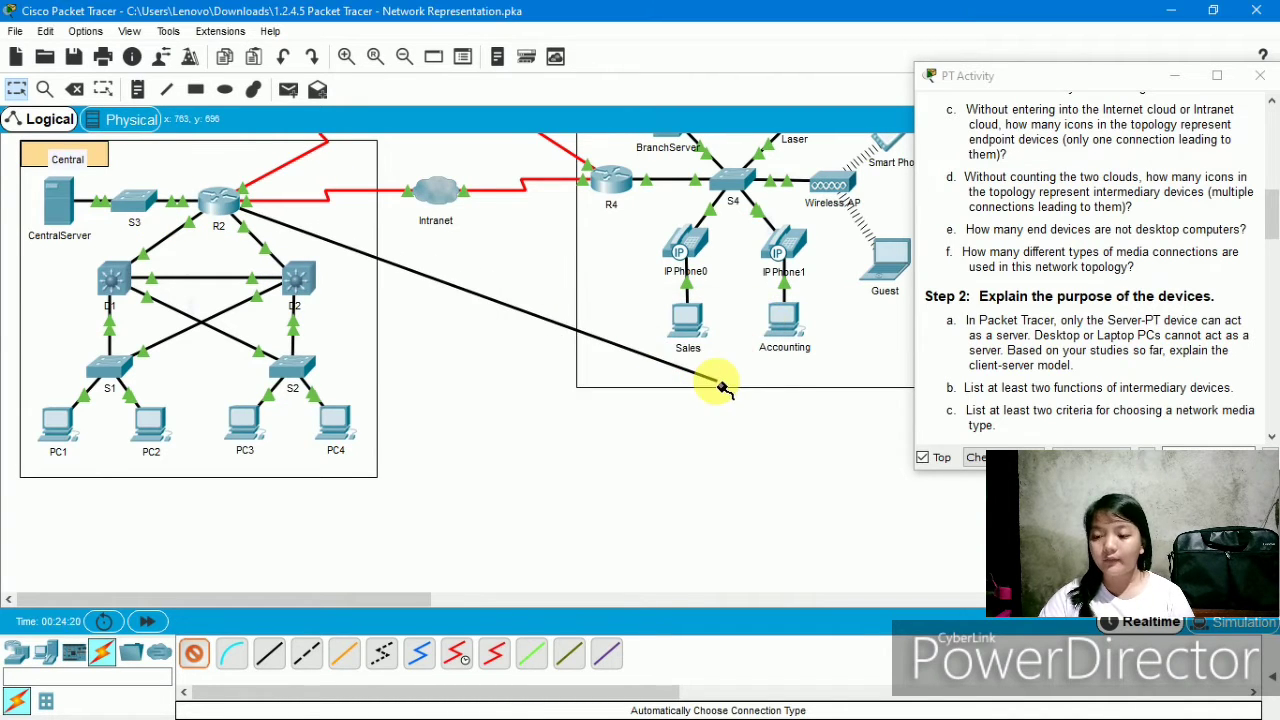
{"action": "left_click", "coordinate": [75, 89]}
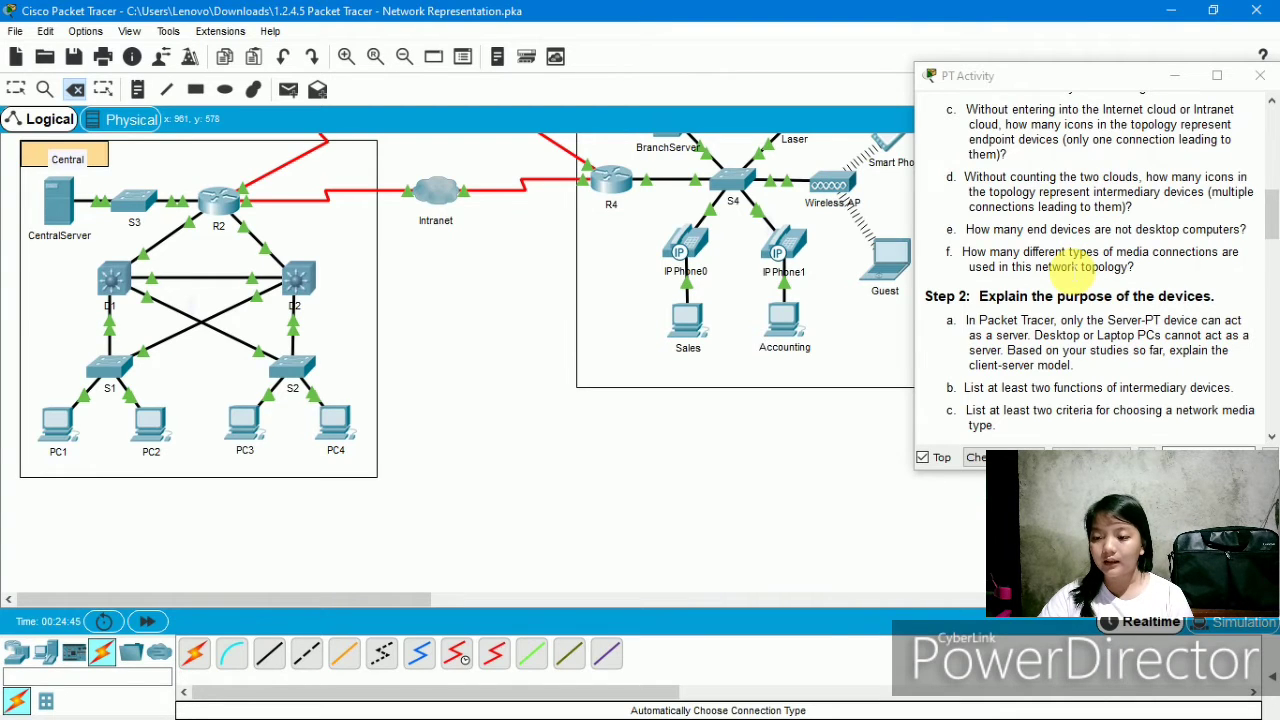
Step: Return to the Select tool and examine which end devices in the Home Office, Branch and Central areas are not desktop computers
{"action": "scroll", "coordinate": [1080, 262], "scroll_direction": "down", "scroll_amount": 1}
{"action": "scroll", "coordinate": [1072, 272], "scroll_direction": "down", "scroll_amount": 1}
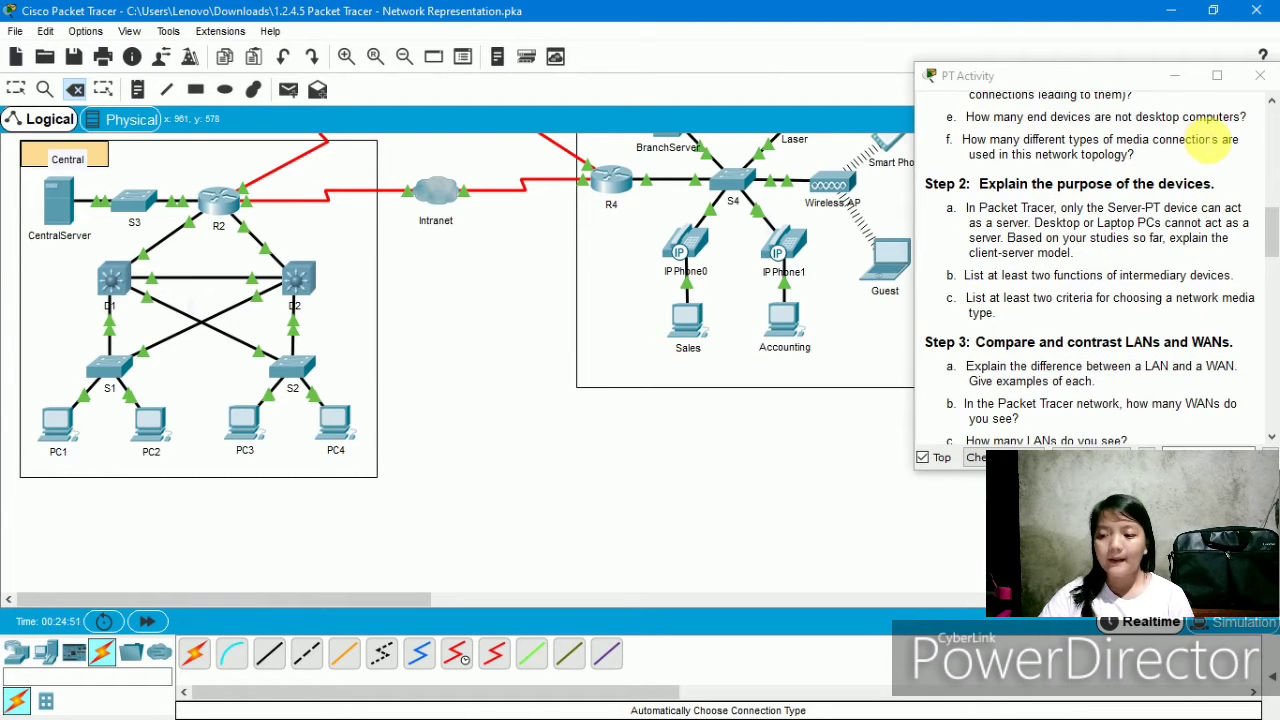
{"action": "scroll", "coordinate": [660, 225], "scroll_direction": "up", "scroll_amount": 4}
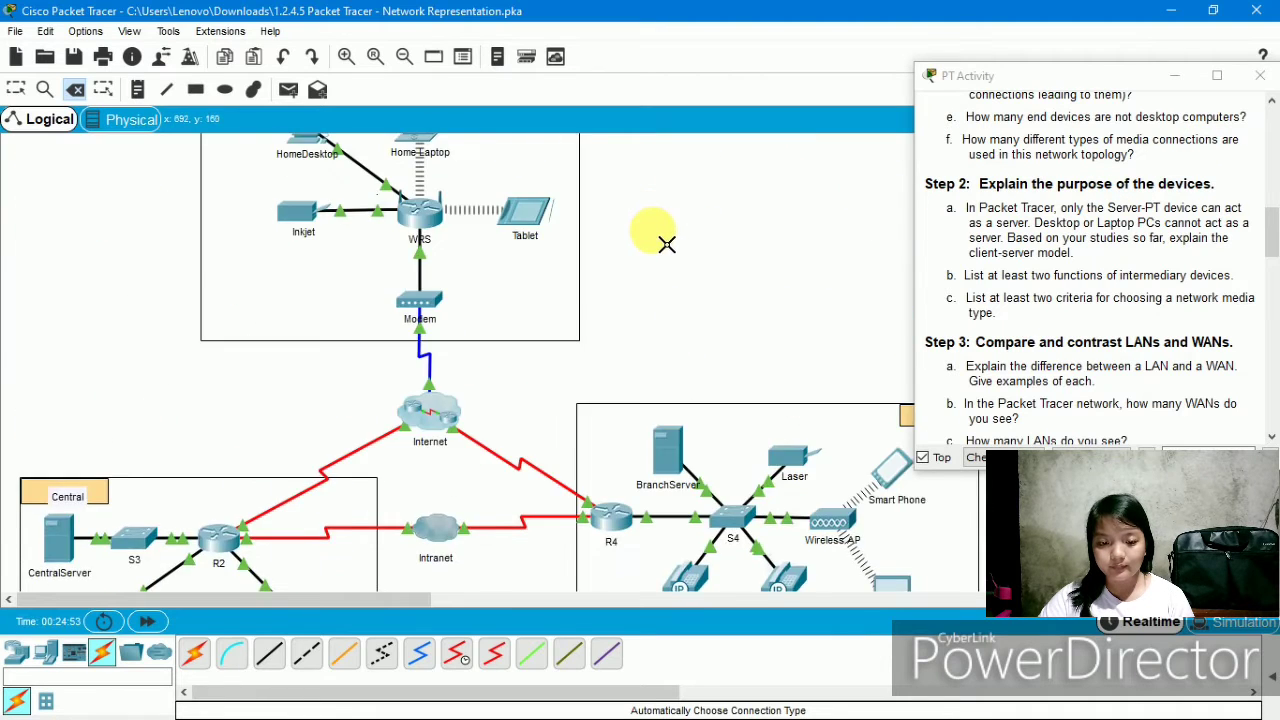
{"action": "mouse_move", "coordinate": [447, 236]}
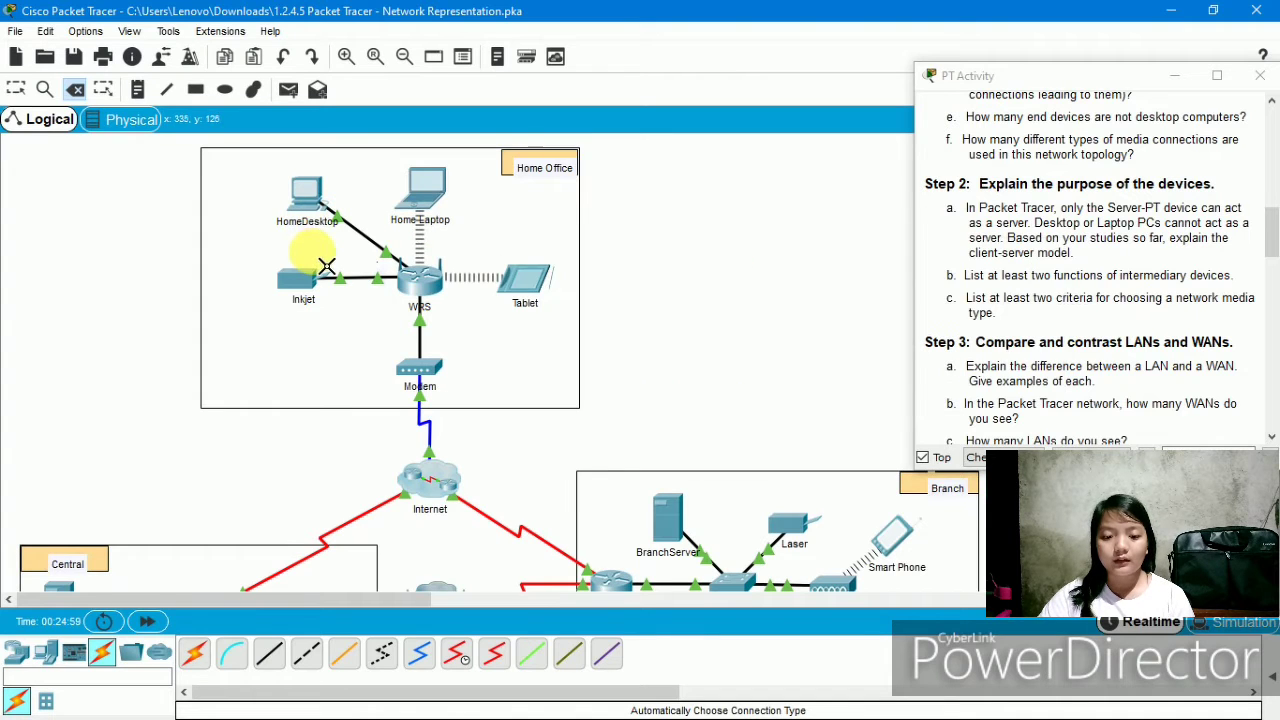
{"action": "left_click", "coordinate": [16, 89]}
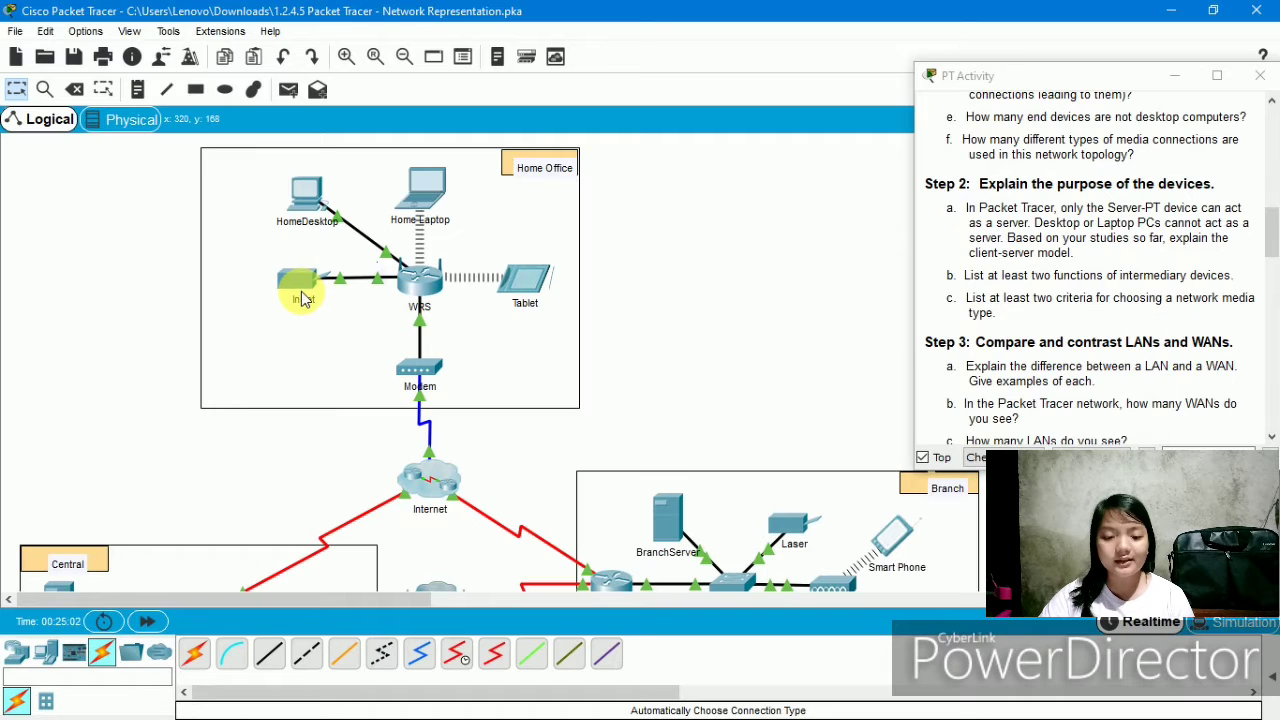
{"action": "mouse_move", "coordinate": [303, 299]}
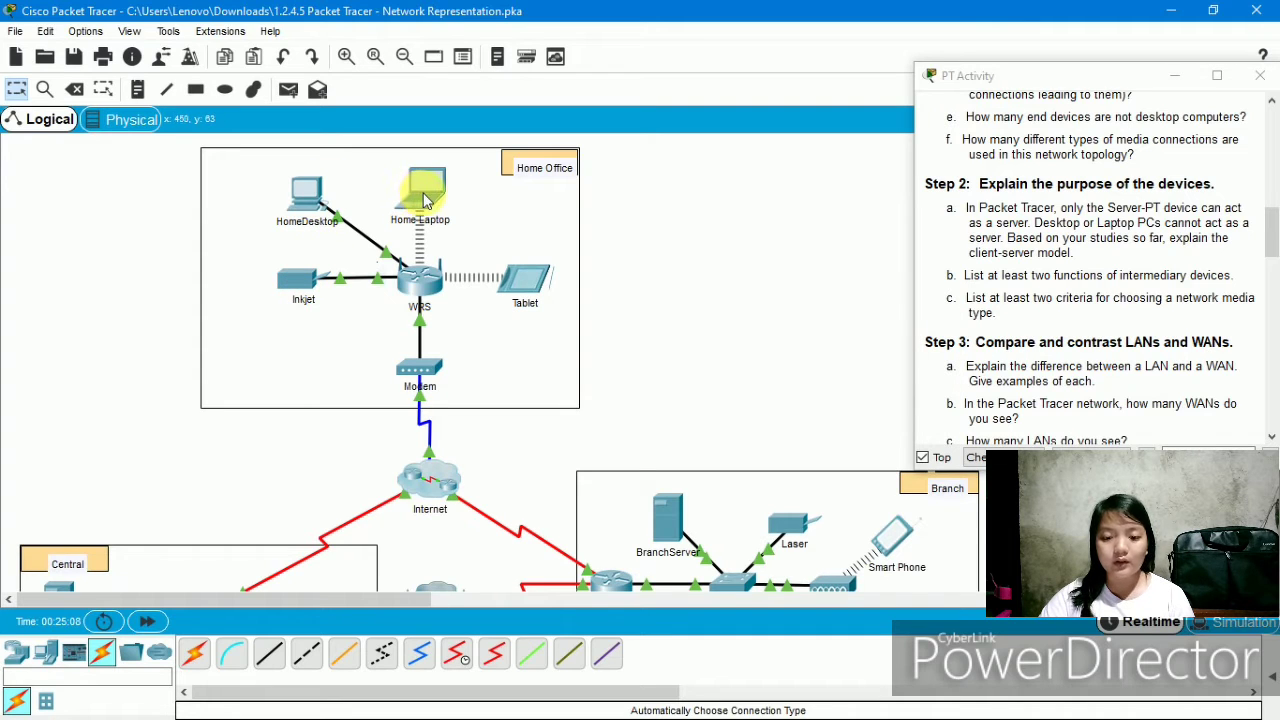
{"action": "mouse_move", "coordinate": [432, 202]}
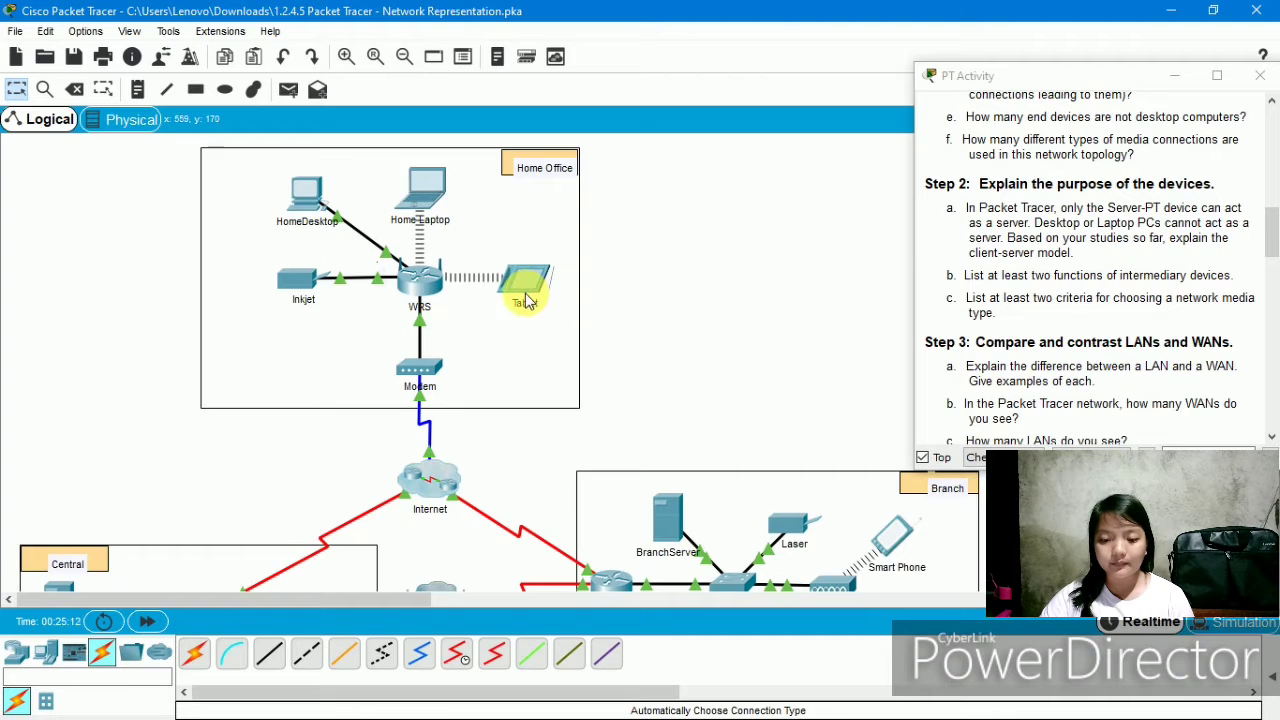
{"action": "scroll", "coordinate": [609, 349], "scroll_direction": "down", "scroll_amount": 3}
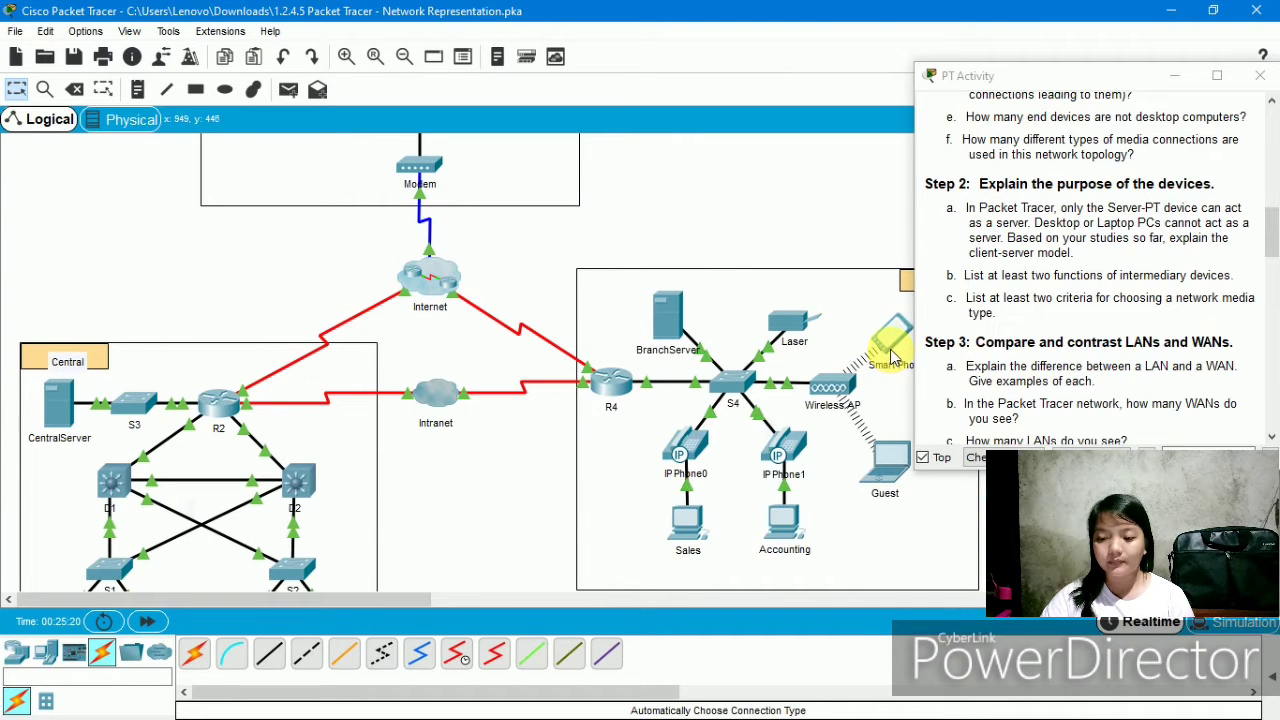
{"action": "mouse_move", "coordinate": [893, 357]}
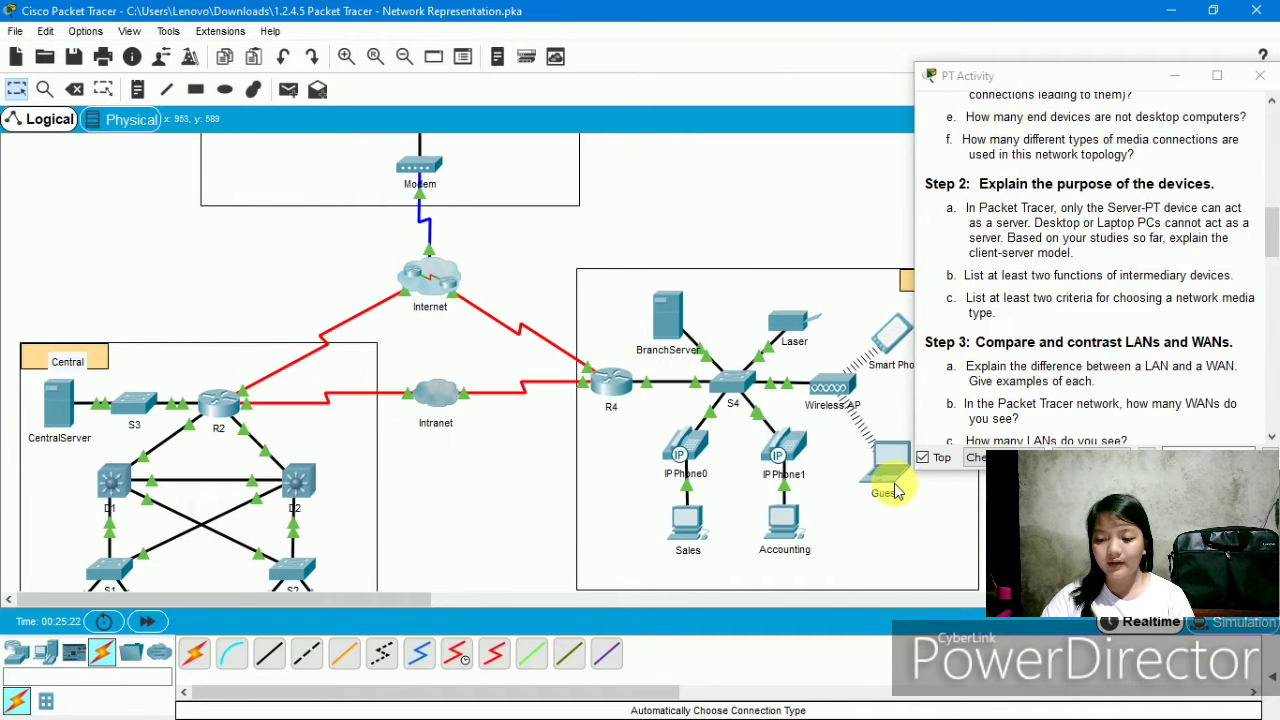
{"action": "scroll", "coordinate": [866, 497], "scroll_direction": "down", "scroll_amount": 3}
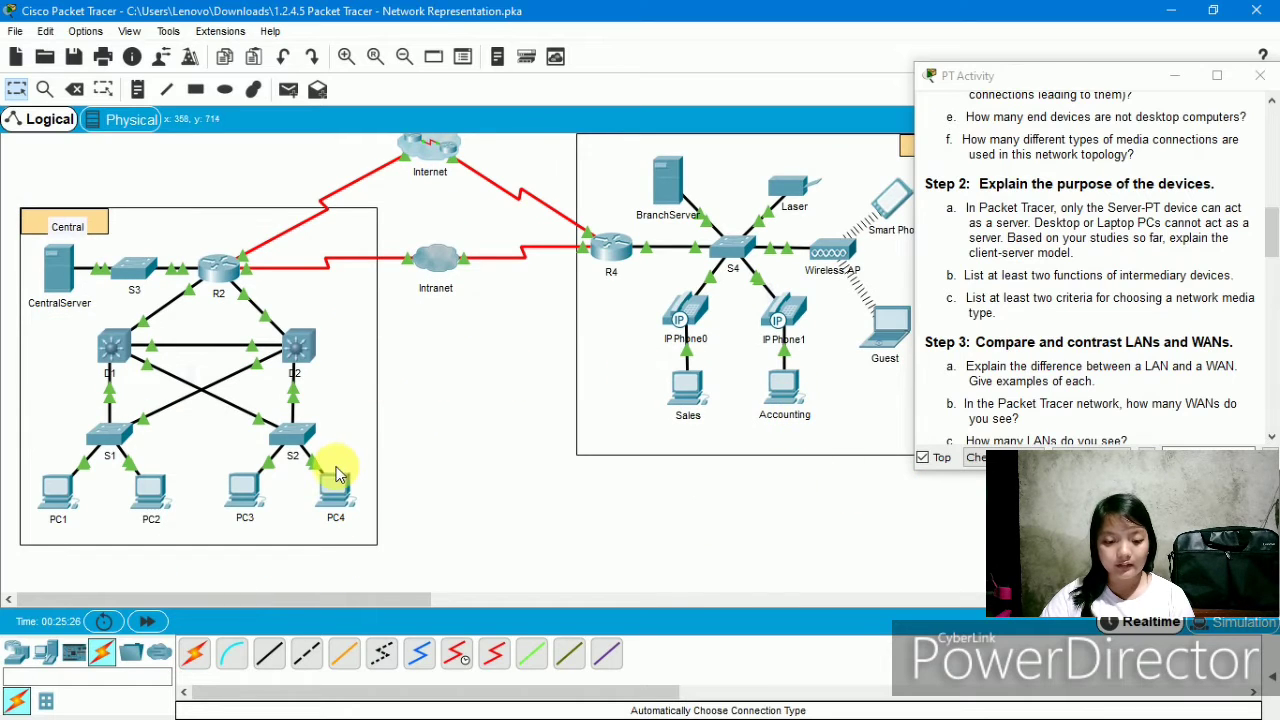
{"action": "mouse_move", "coordinate": [290, 414]}
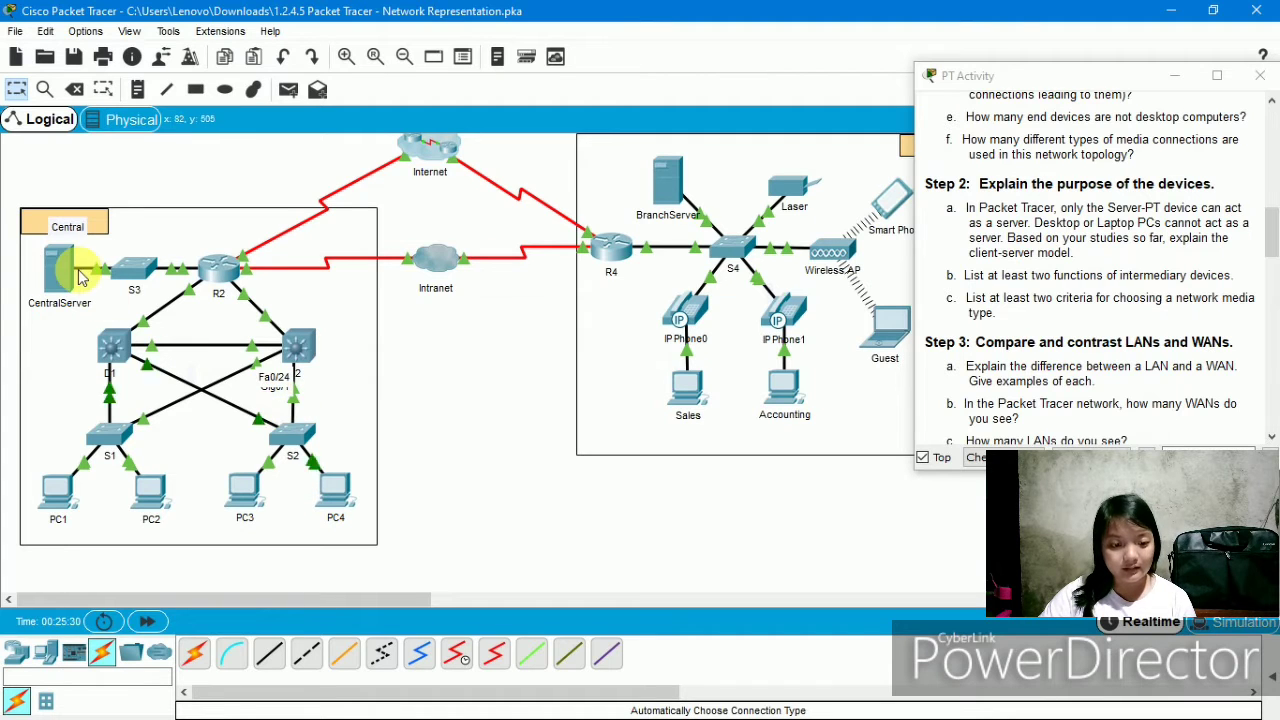
{"action": "mouse_move", "coordinate": [60, 288]}
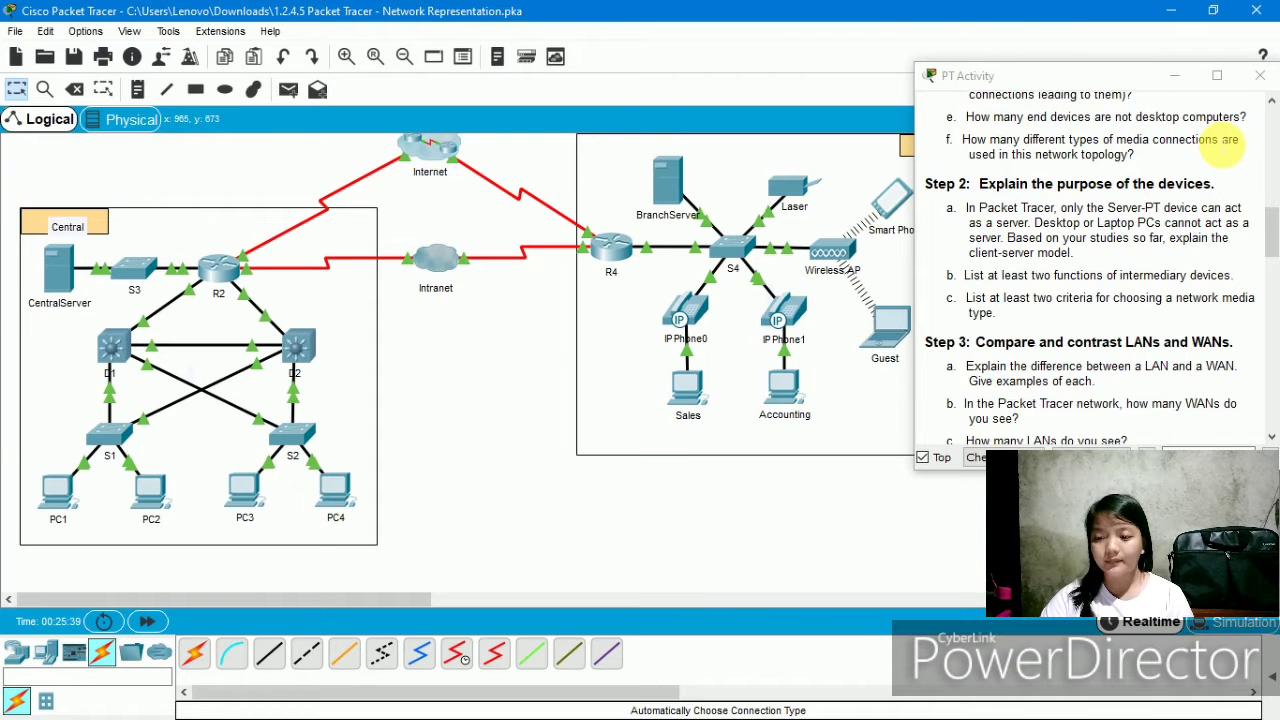
Step: Examine the links in the Branch and Home Office areas and around the clouds for different types of media connections
{"action": "scroll", "coordinate": [1220, 140], "scroll_direction": "down", "scroll_amount": 1}
{"action": "scroll", "coordinate": [1216, 132], "scroll_direction": "up", "scroll_amount": 1}
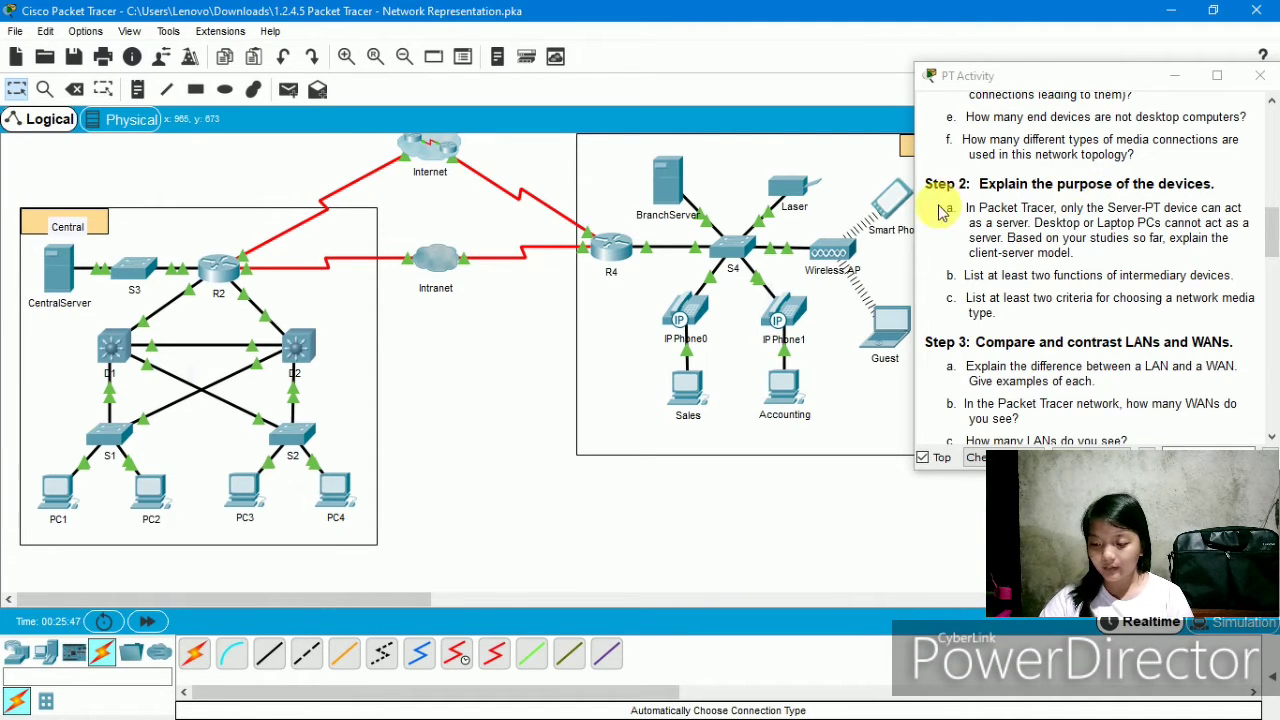
{"action": "mouse_move", "coordinate": [889, 201]}
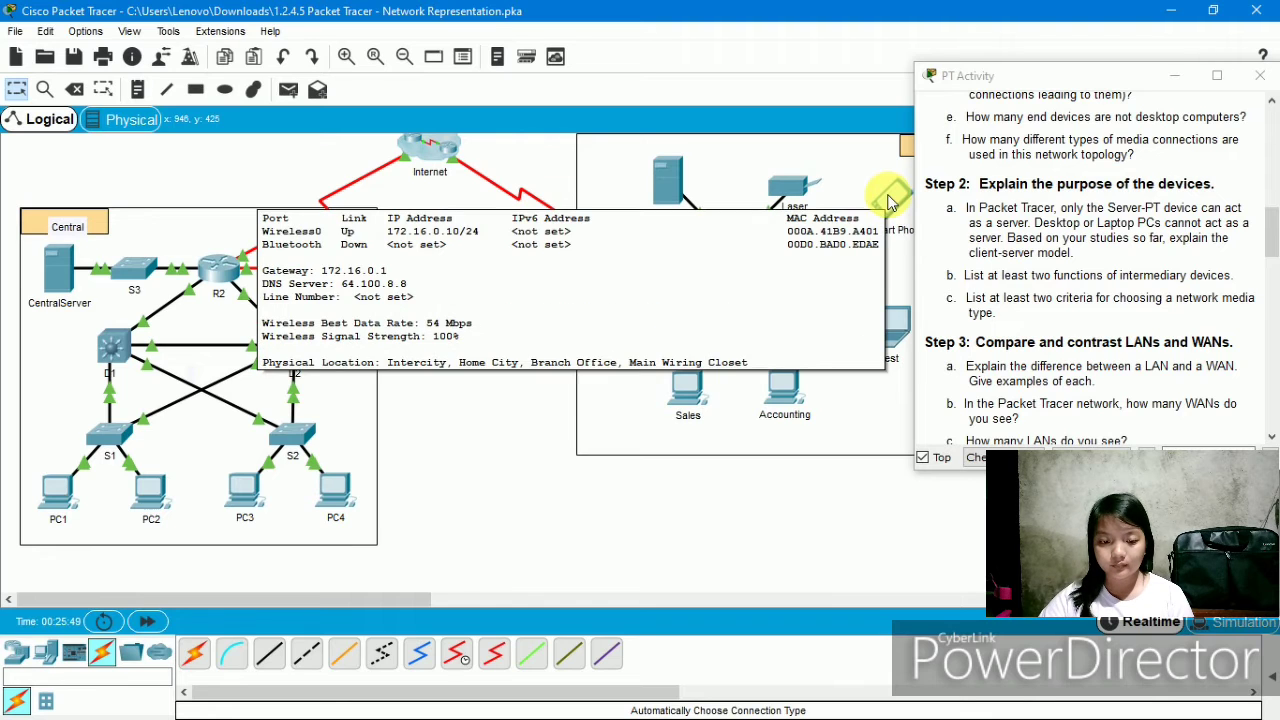
{"action": "scroll", "coordinate": [460, 340], "scroll_direction": "up", "scroll_amount": 5}
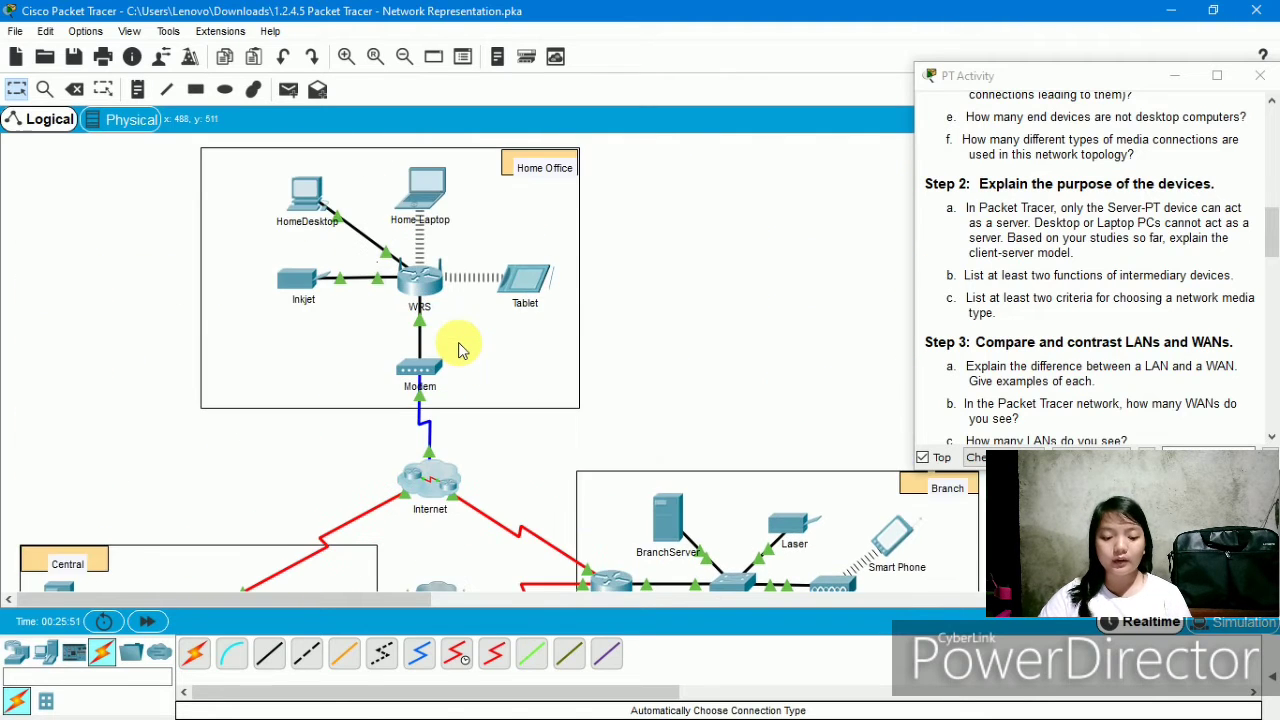
{"action": "scroll", "coordinate": [460, 348], "scroll_direction": "down", "scroll_amount": 5}
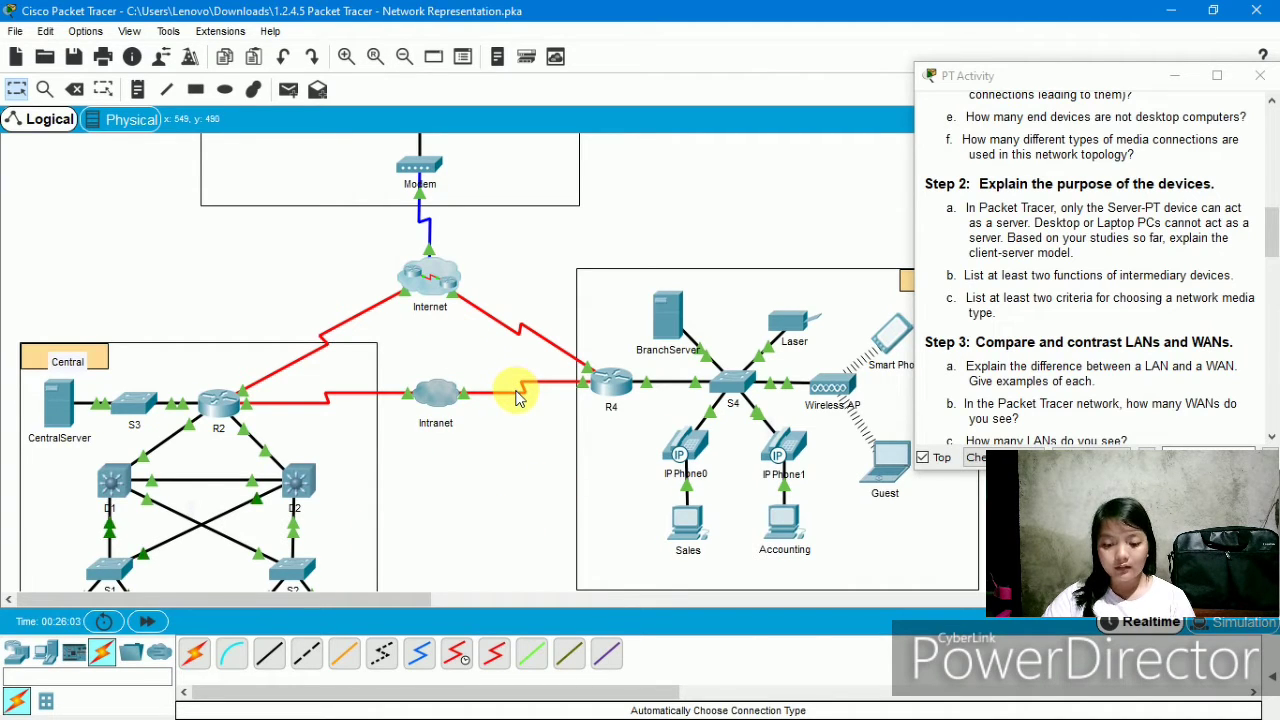
Step: Compare the Serial DTE, Serial DCE and Coaxial connection types with the links at R4, the Internet cloud and the Home Office
{"action": "left_click", "coordinate": [502, 660]}
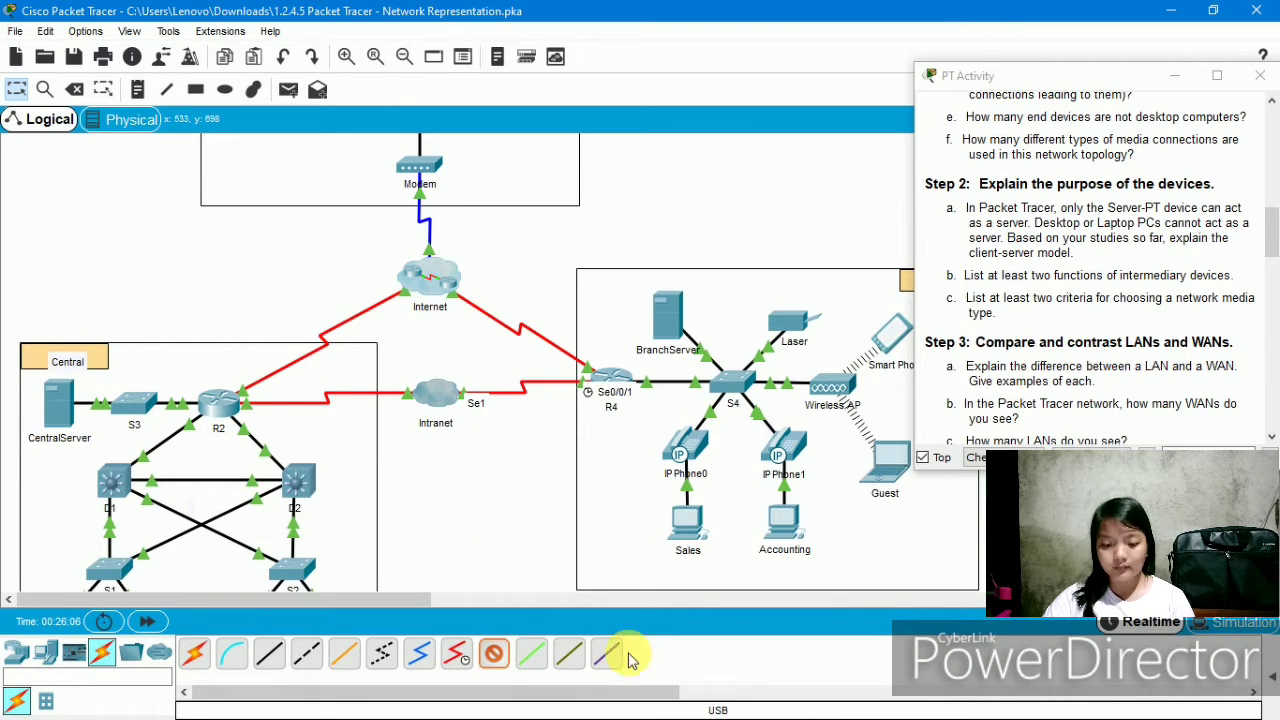
{"action": "left_click", "coordinate": [457, 663]}
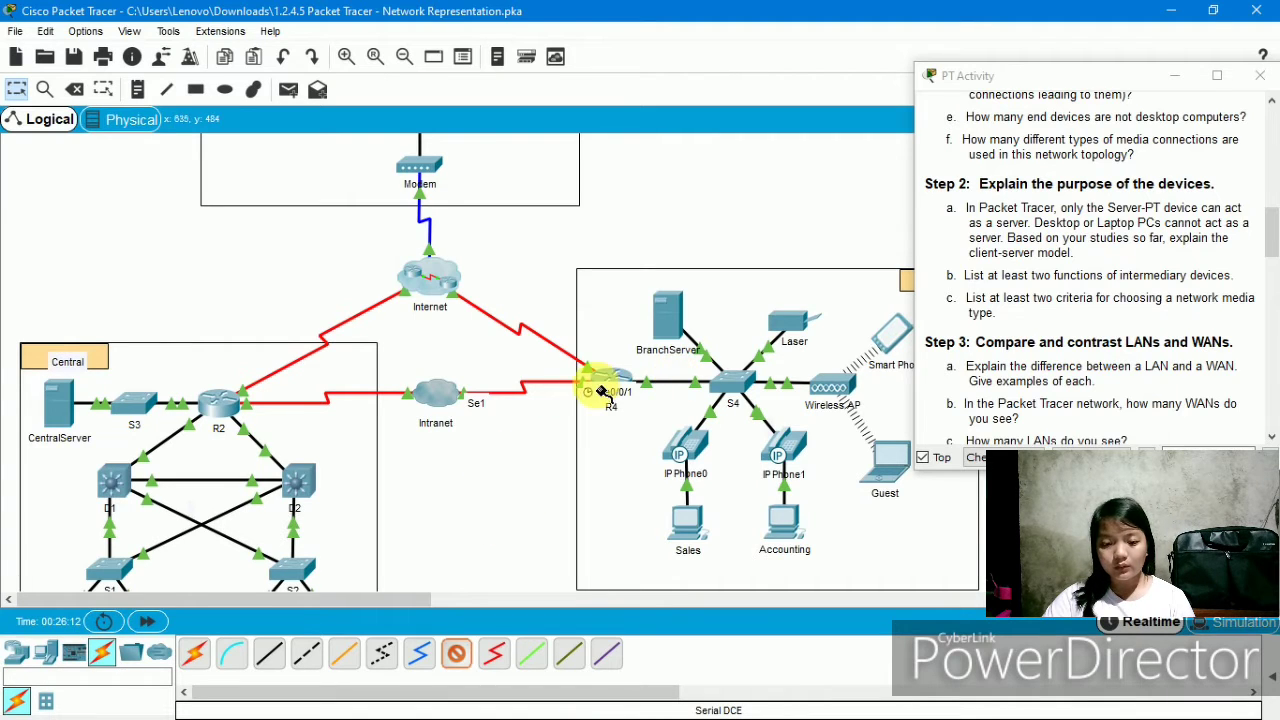
{"action": "left_click", "coordinate": [425, 651]}
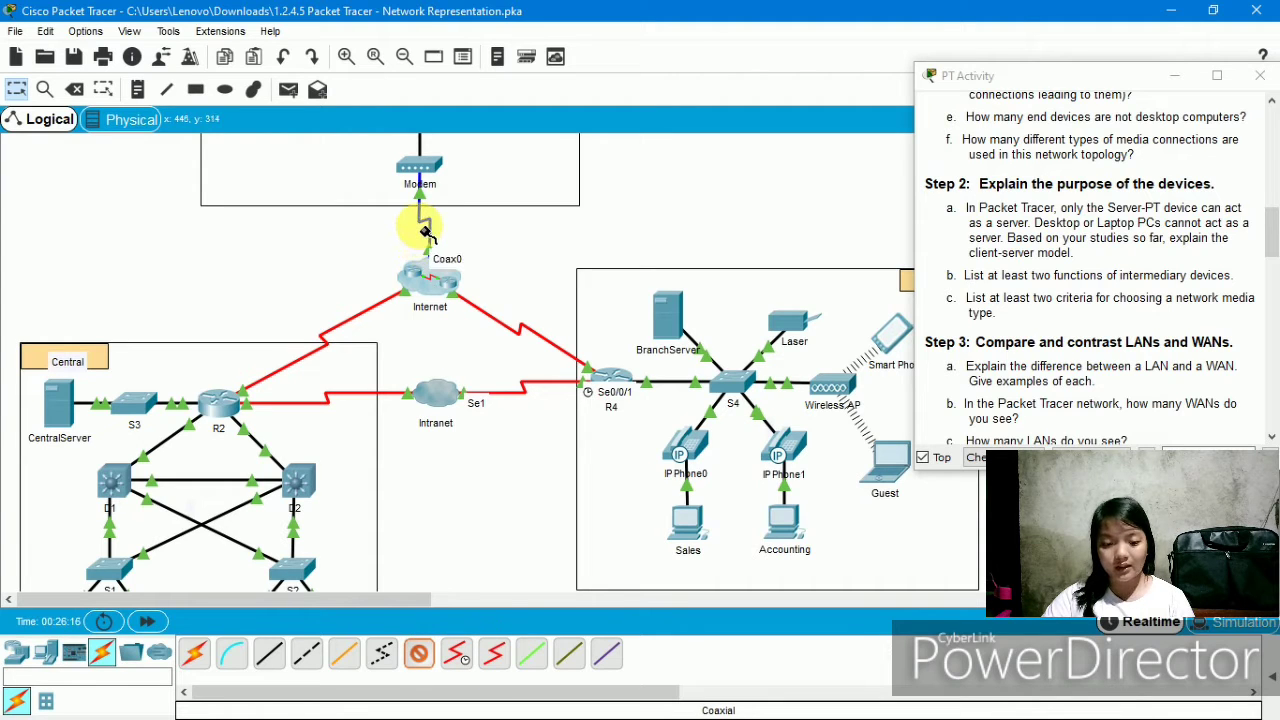
{"action": "left_click", "coordinate": [432, 264]}
{"action": "scroll", "coordinate": [450, 280], "scroll_direction": "up", "scroll_amount": 3}
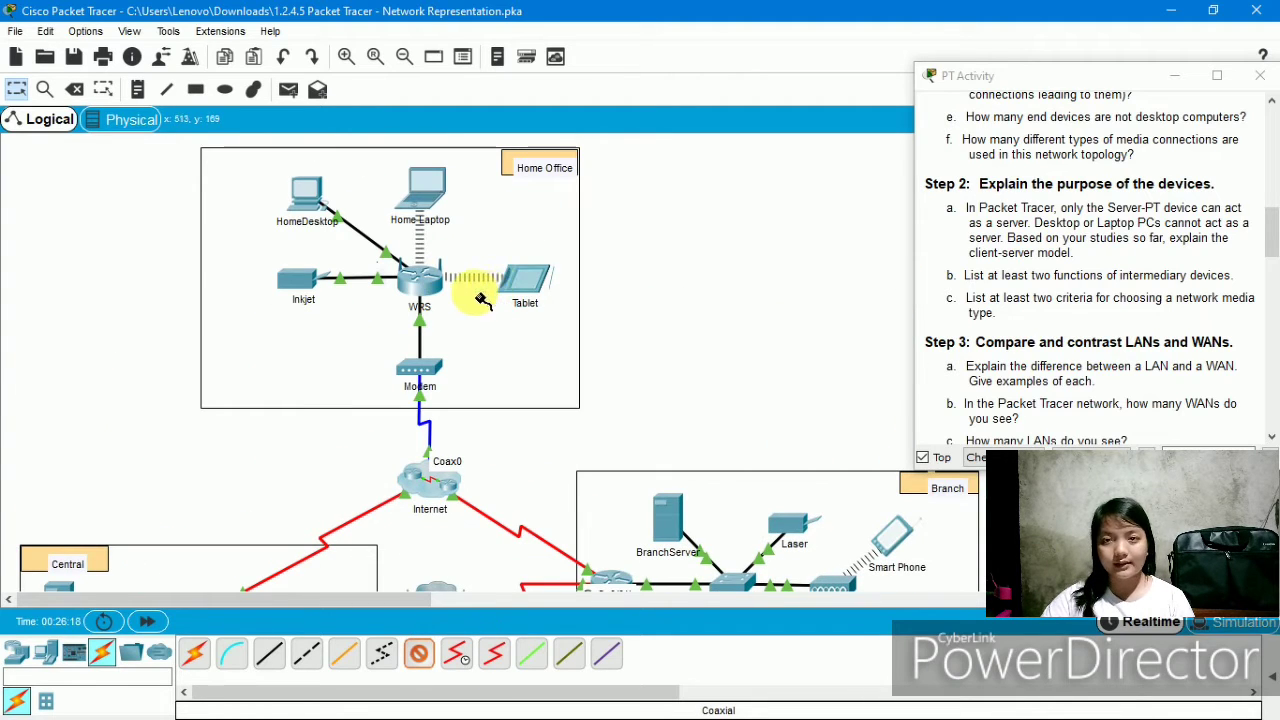
{"action": "mouse_move", "coordinate": [508, 295]}
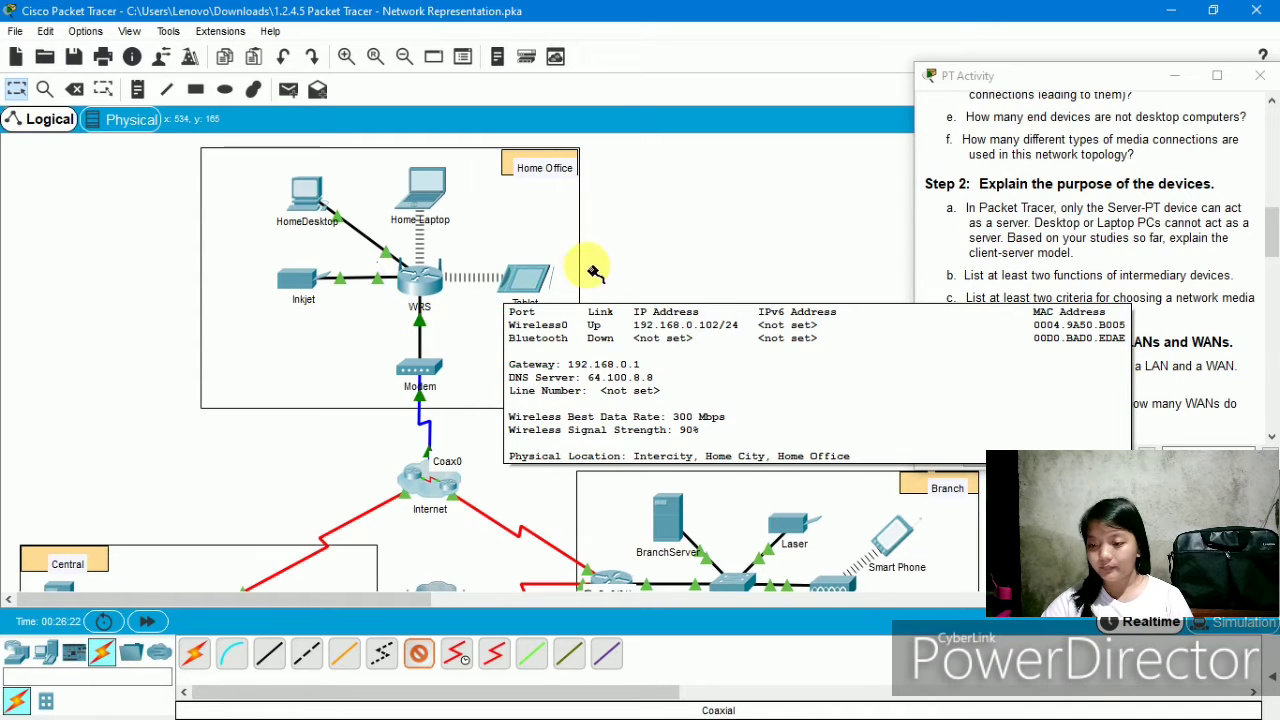
Step: Read the Step 2 questions on the client-server model, intermediary device functions and media criteria, continuing to the LAN and WAN comparison in Step 3
{"action": "scroll", "coordinate": [1133, 270], "scroll_direction": "down", "scroll_amount": 1}
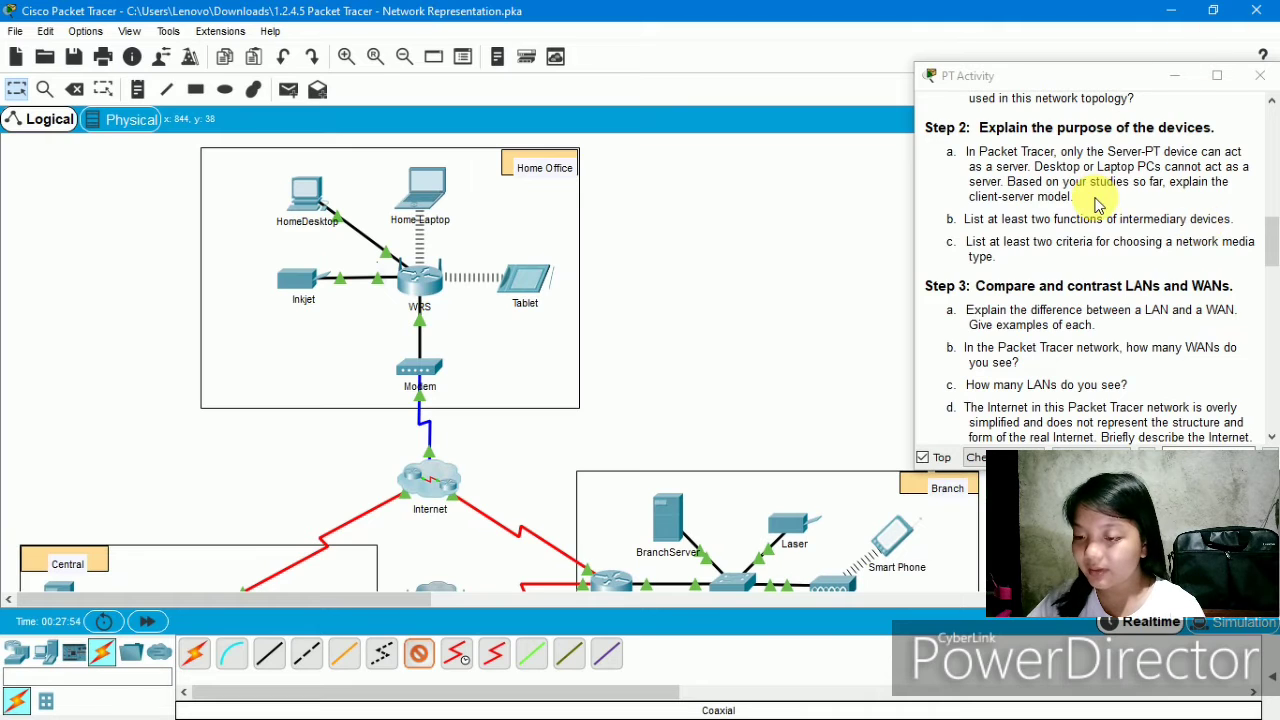
{"action": "scroll", "coordinate": [1100, 217], "scroll_direction": "down", "scroll_amount": 4}
{"action": "scroll", "coordinate": [1100, 217], "scroll_direction": "up", "scroll_amount": 4}
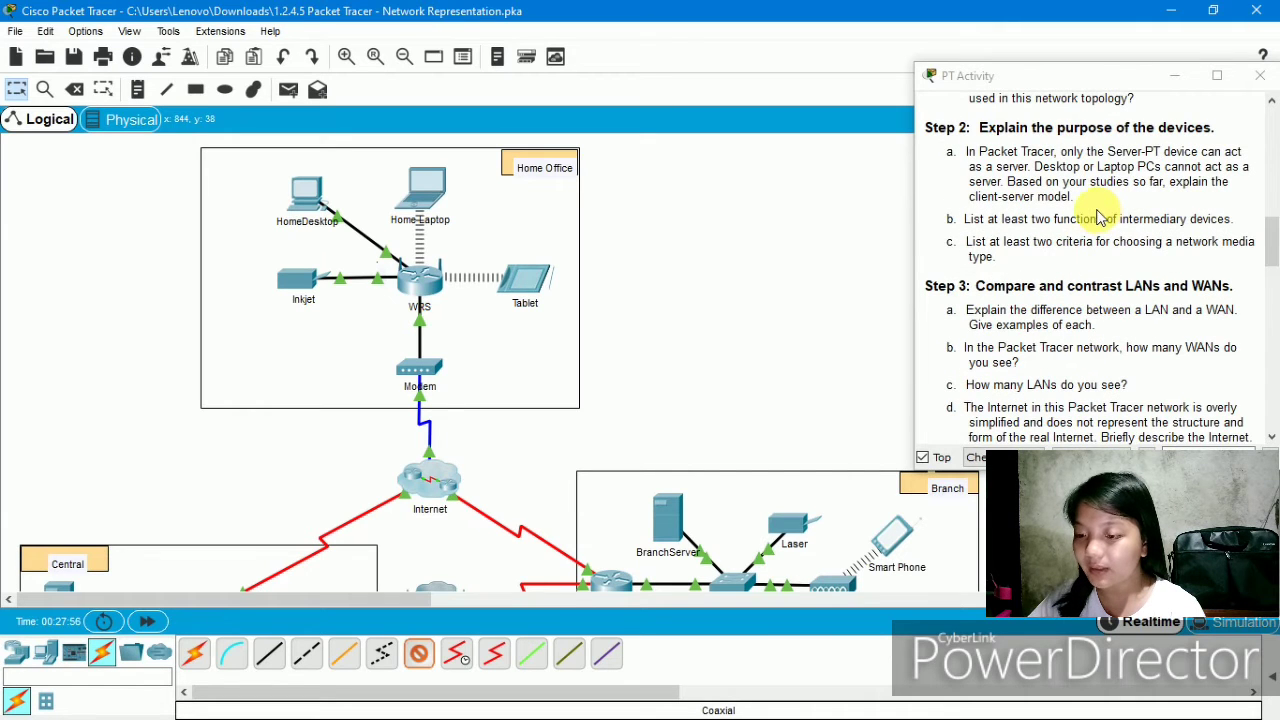
{"action": "scroll", "coordinate": [1055, 225], "scroll_direction": "down", "scroll_amount": 1}
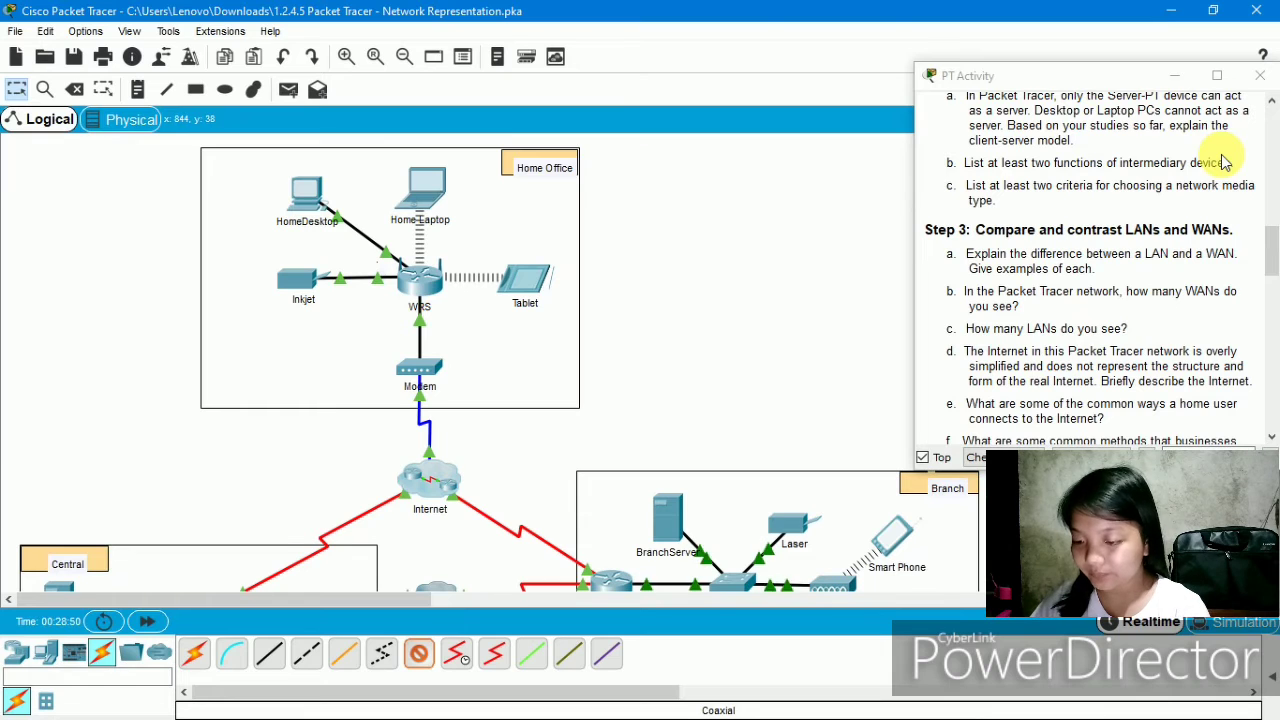
{"action": "scroll", "coordinate": [1216, 180], "scroll_direction": "down", "scroll_amount": 3}
{"action": "scroll", "coordinate": [1216, 180], "scroll_direction": "up", "scroll_amount": 1}
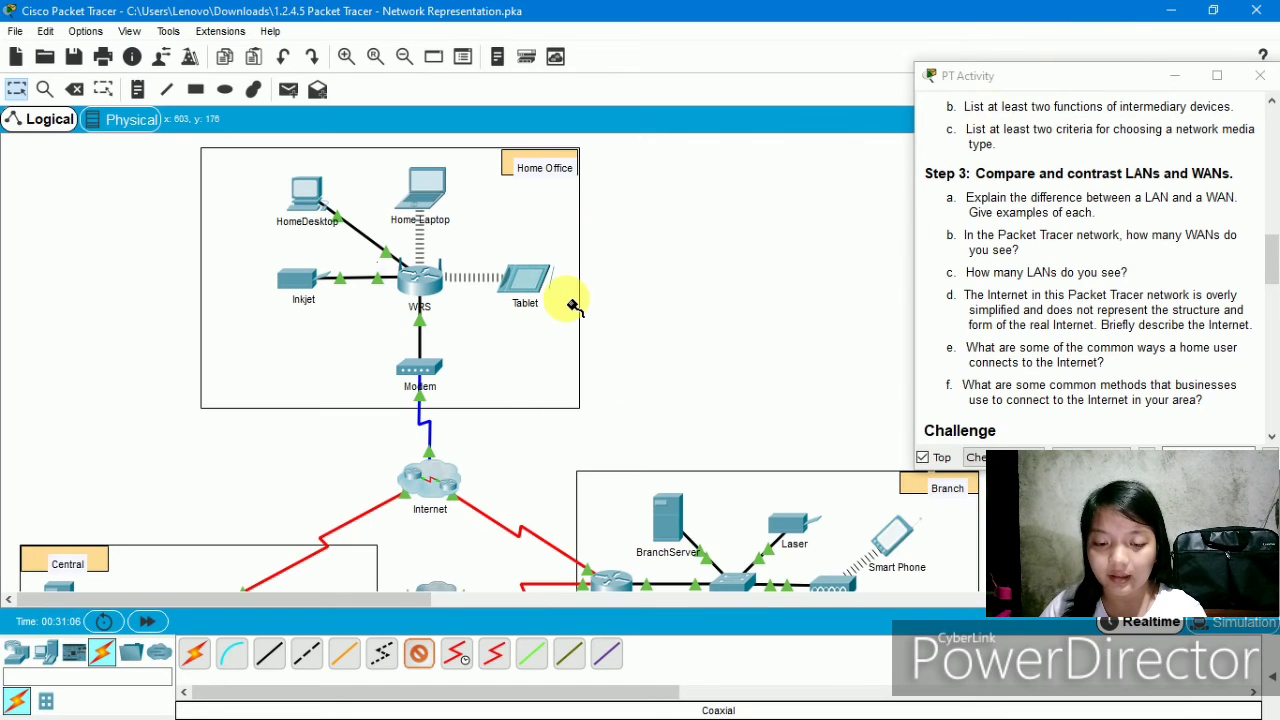
Step: Examine the topology around the Internet and Intranet clouds for WANs to answer Step 3 question b
{"action": "scroll", "coordinate": [572, 304], "scroll_direction": "down", "scroll_amount": 3}
{"action": "scroll", "coordinate": [550, 295], "scroll_direction": "down", "scroll_amount": 4}
{"action": "scroll", "coordinate": [420, 262], "scroll_direction": "up", "scroll_amount": 2}
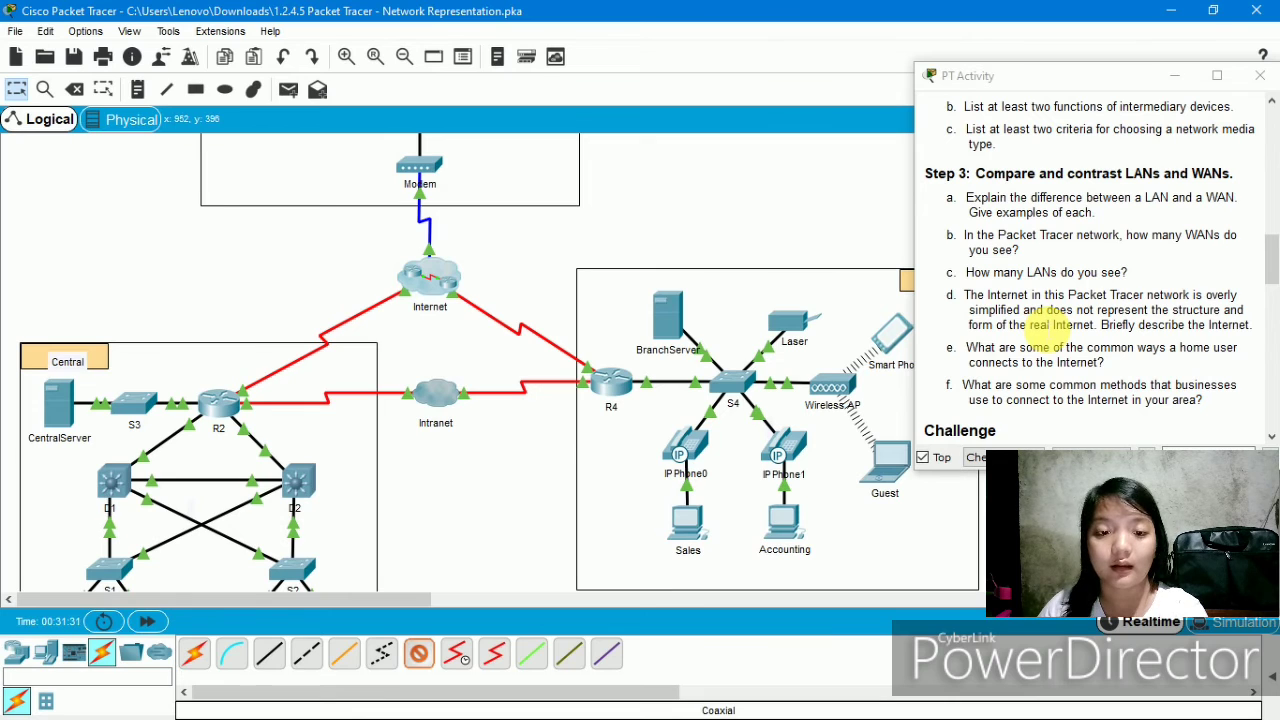
Step: Examine the Home Office, Central and Branch areas for LANs, moving the activity window aside to uncover the Branch area
{"action": "scroll", "coordinate": [820, 300], "scroll_direction": "up", "scroll_amount": 3}
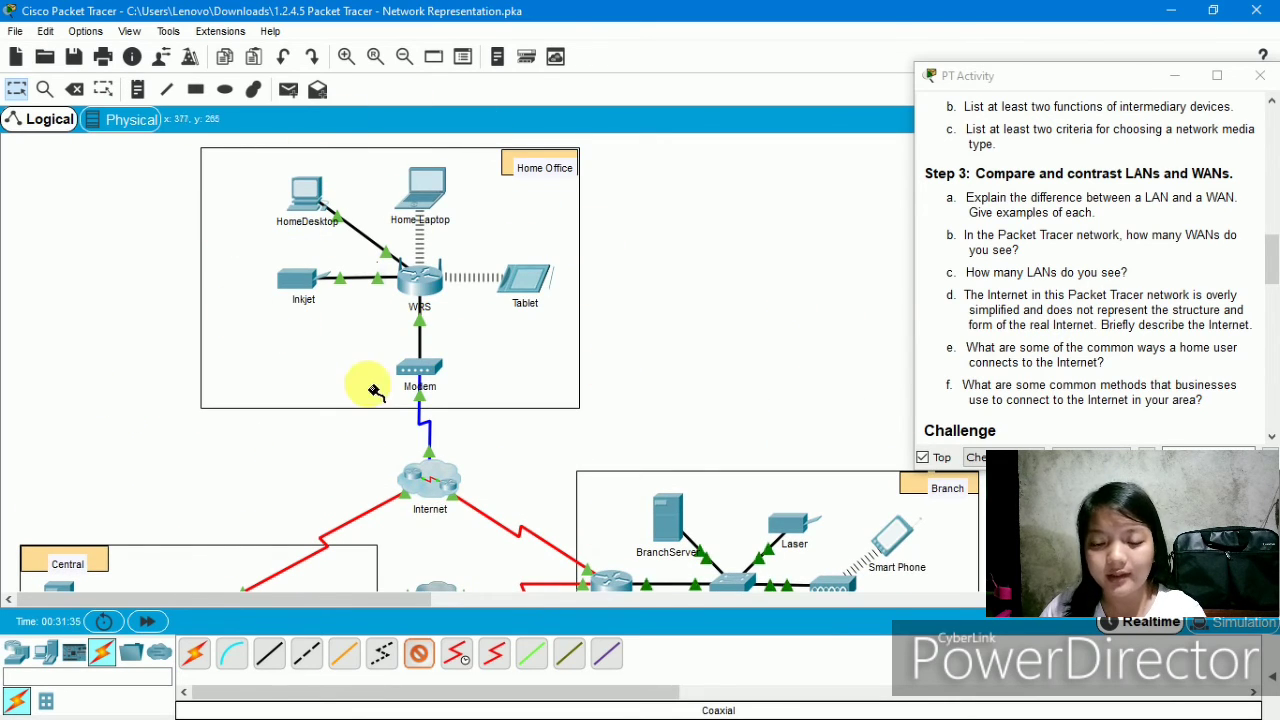
{"action": "scroll", "coordinate": [586, 251], "scroll_direction": "down", "scroll_amount": 4}
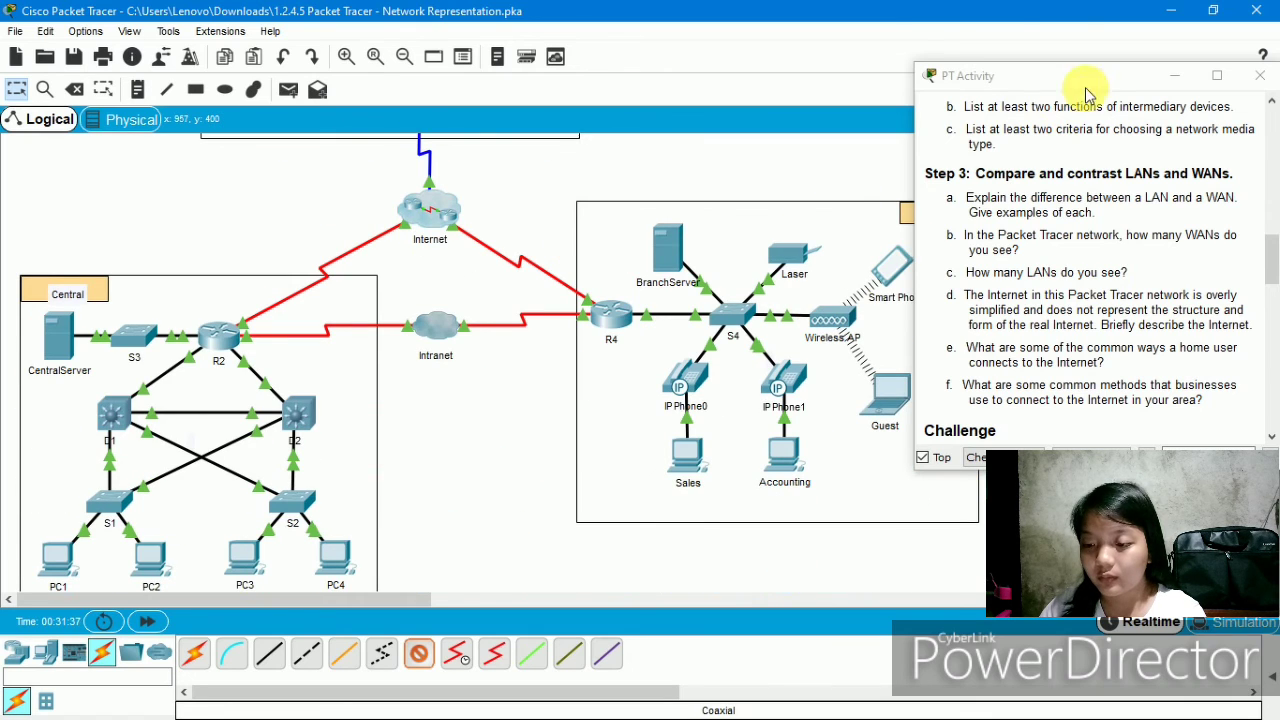
{"action": "left_click_drag", "start_coordinate": [1086, 80], "coordinate": [1171, 96]}
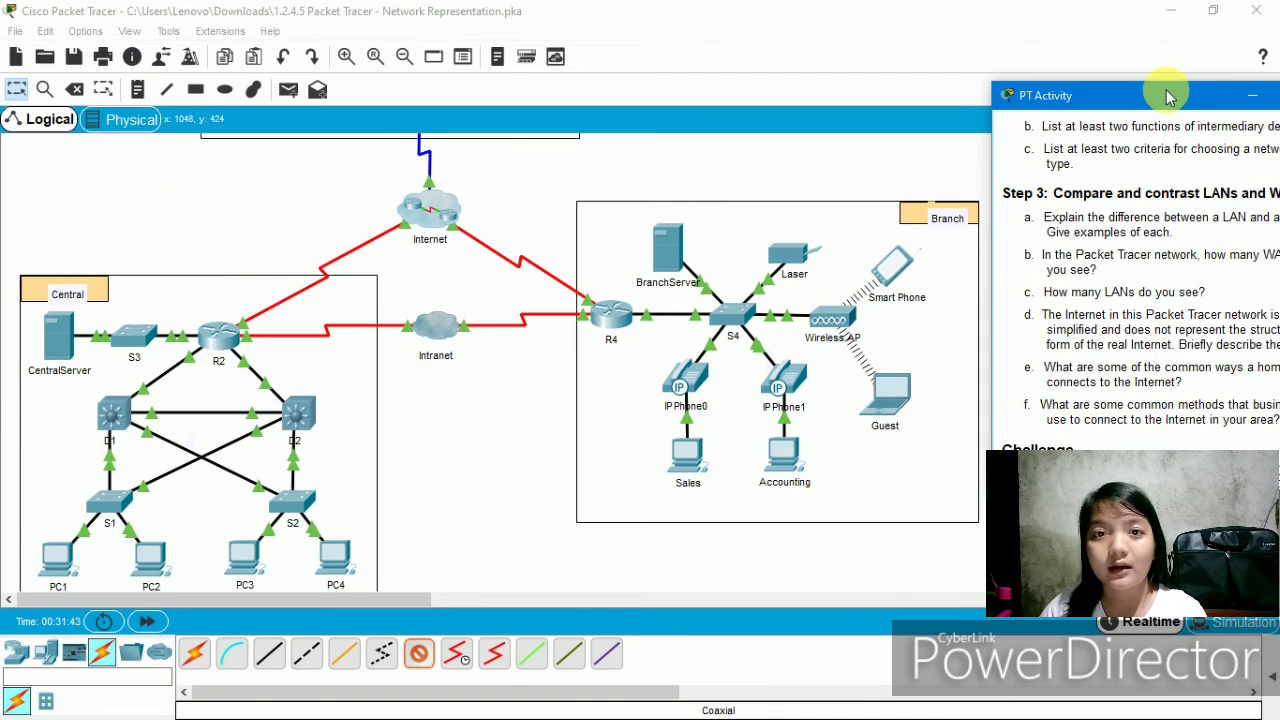
{"action": "left_click_drag", "start_coordinate": [1168, 95], "coordinate": [1048, 104]}
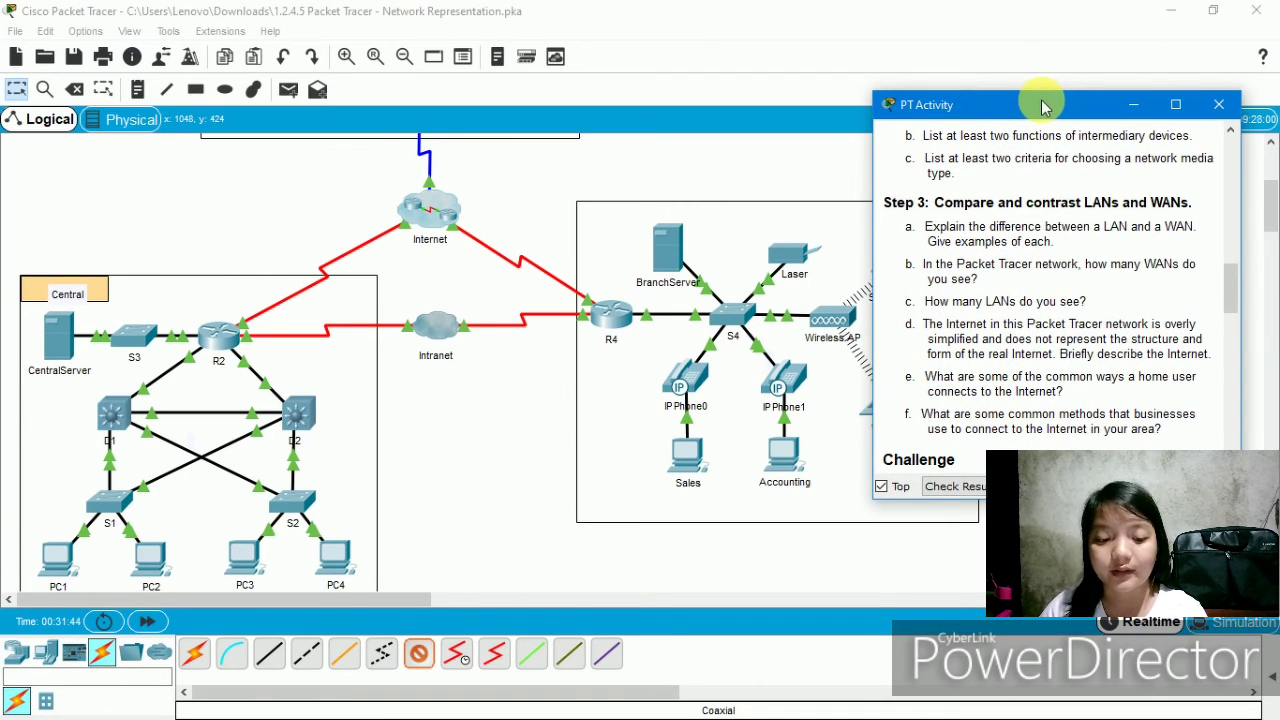
{"action": "scroll", "coordinate": [755, 208], "scroll_direction": "up", "scroll_amount": 4}
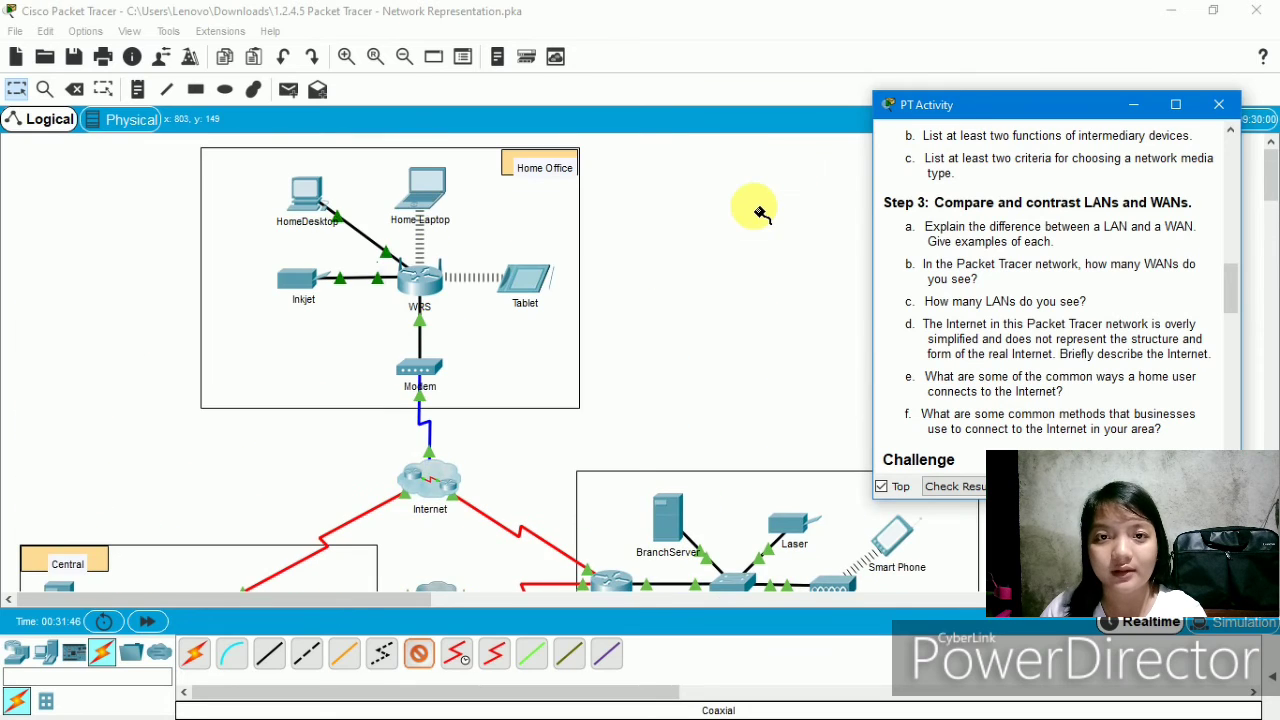
{"action": "scroll", "coordinate": [760, 213], "scroll_direction": "down", "scroll_amount": 2}
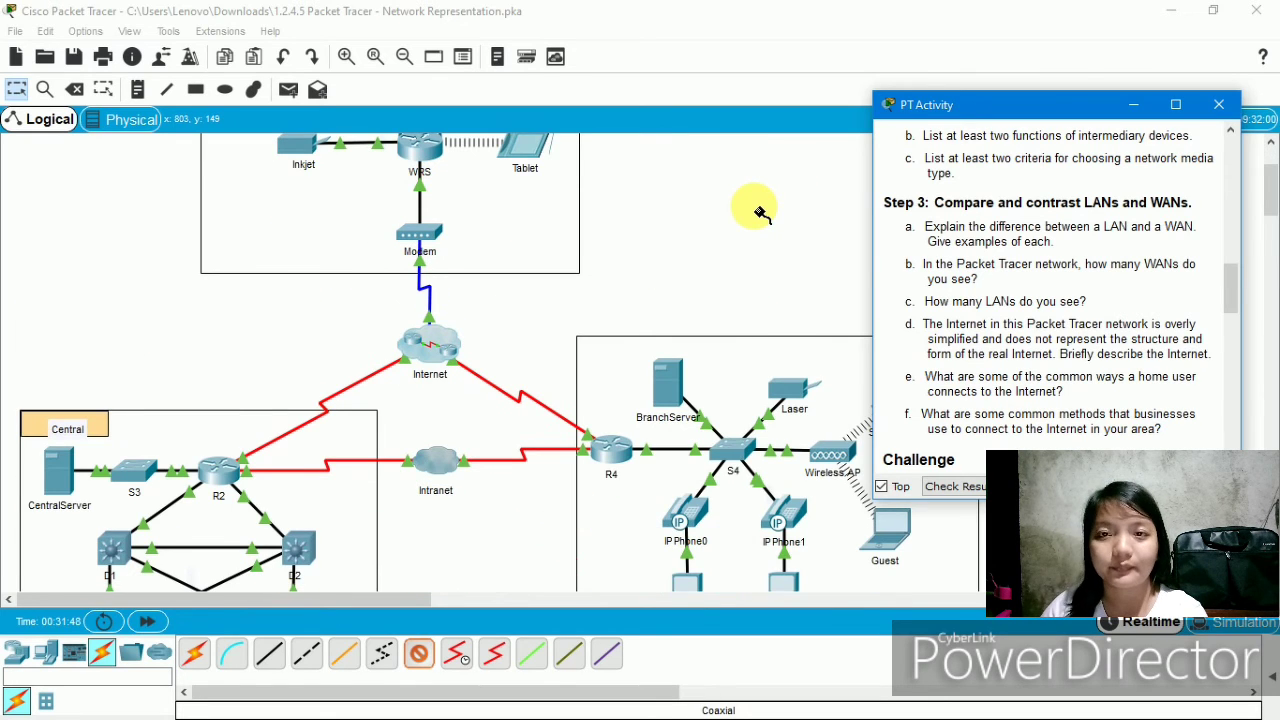
{"action": "scroll", "coordinate": [760, 213], "scroll_direction": "down", "scroll_amount": 2}
Step: Read Step 3 question d, which asks for a brief description of the real Internet
{"action": "scroll", "coordinate": [968, 245], "scroll_direction": "down", "scroll_amount": 1}
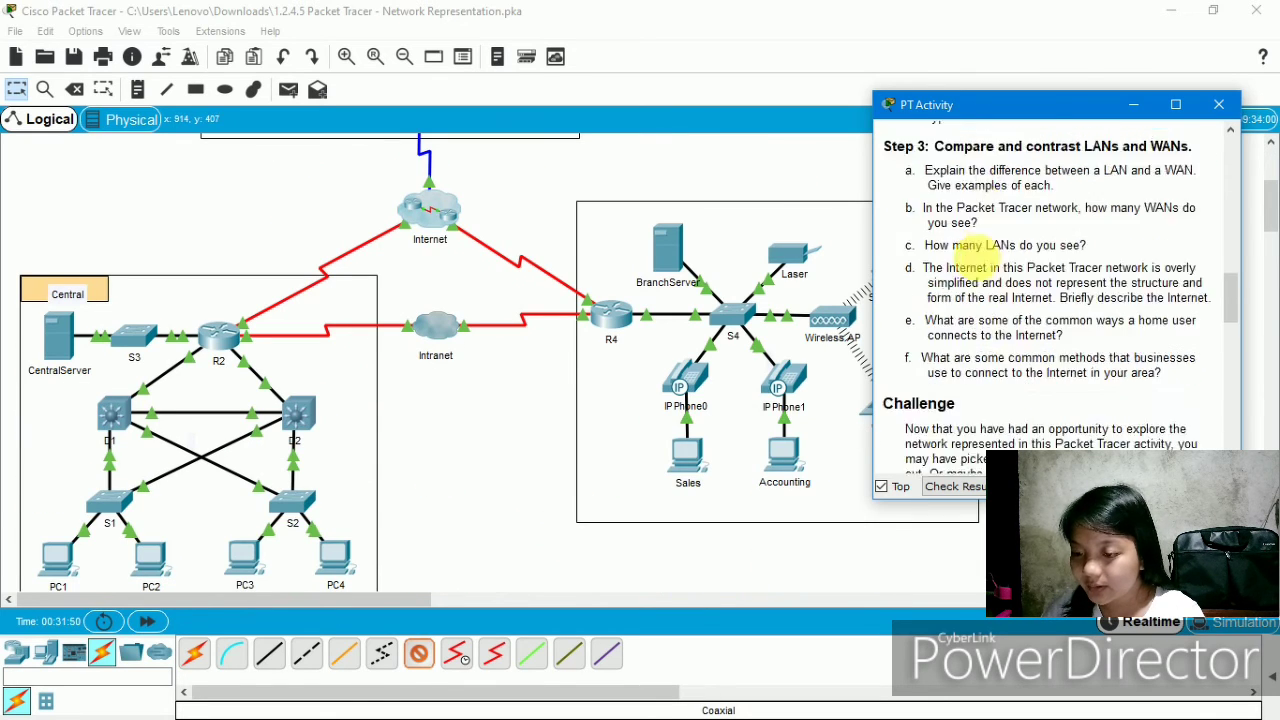
{"action": "scroll", "coordinate": [968, 248], "scroll_direction": "down", "scroll_amount": 1}
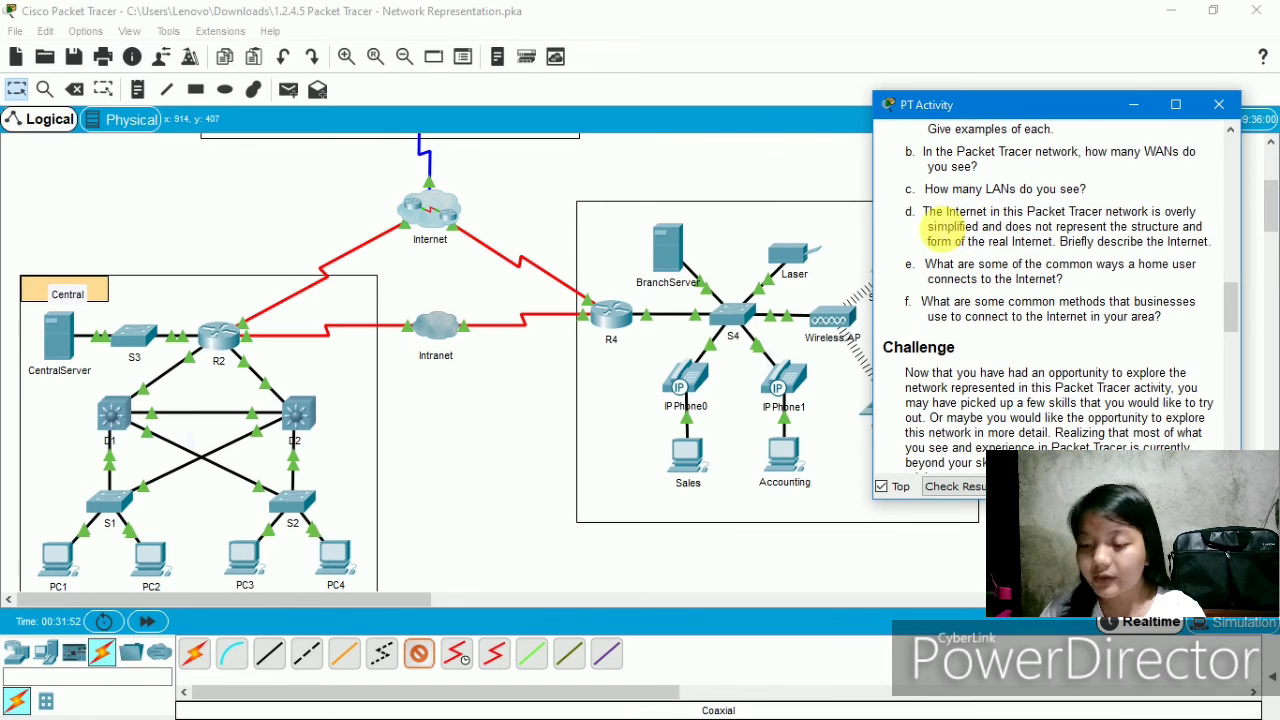